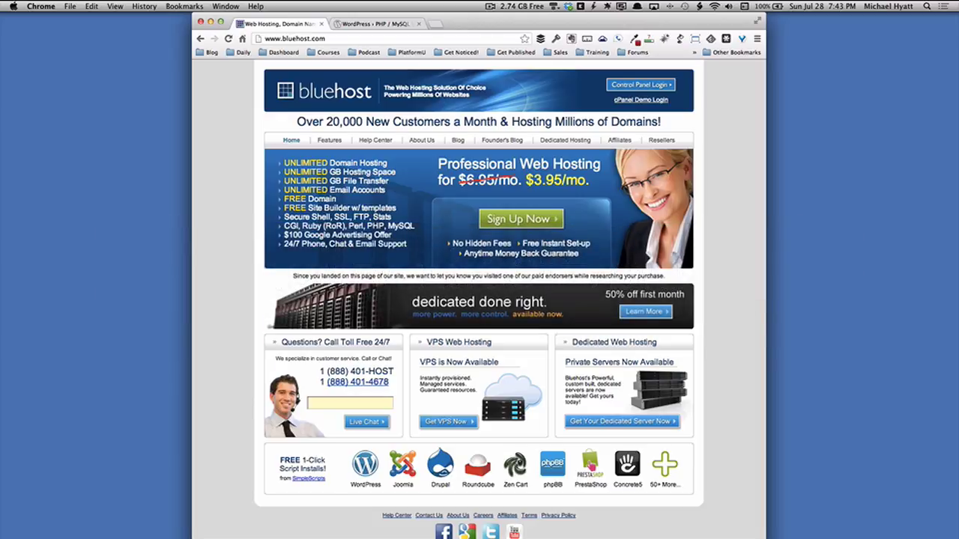
Start the Bluehost sign-up and select the Enter Domain Name field under I Need a Domain Name.
left_click(516, 219)
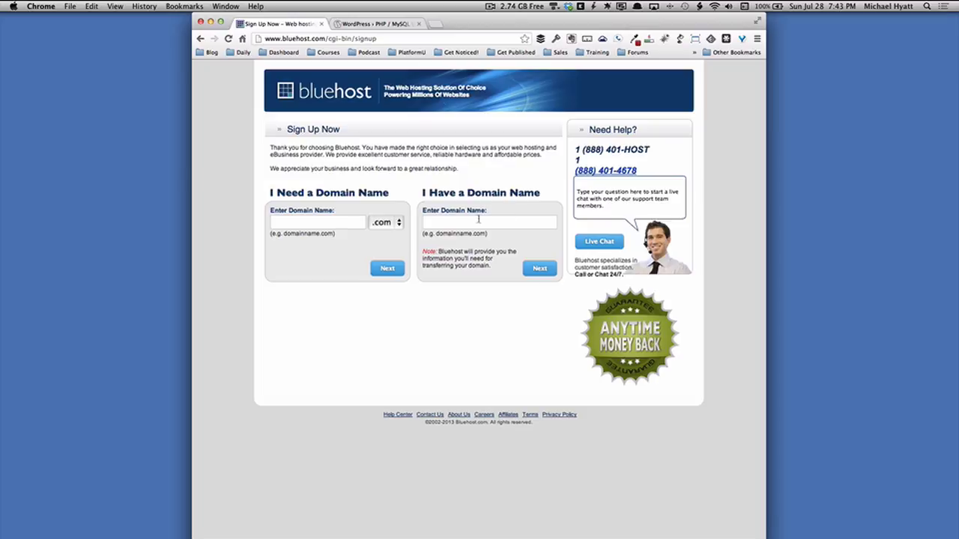
left_click(328, 223)
Enter the domain 'ezwpsetup' with .com, correcting a typo, and submit it.
type("ezet")
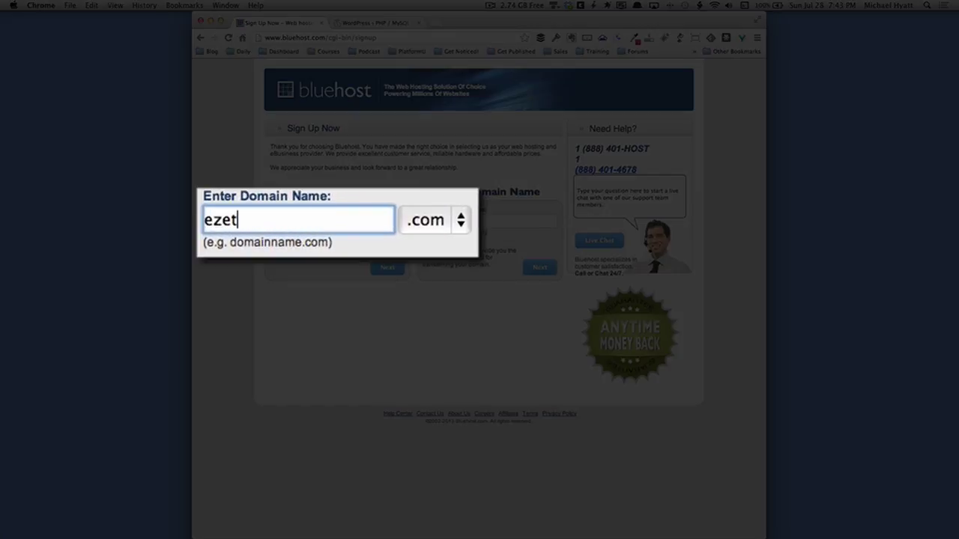
key("BackSpace")
key("BackSpace")
type("wpsetup")
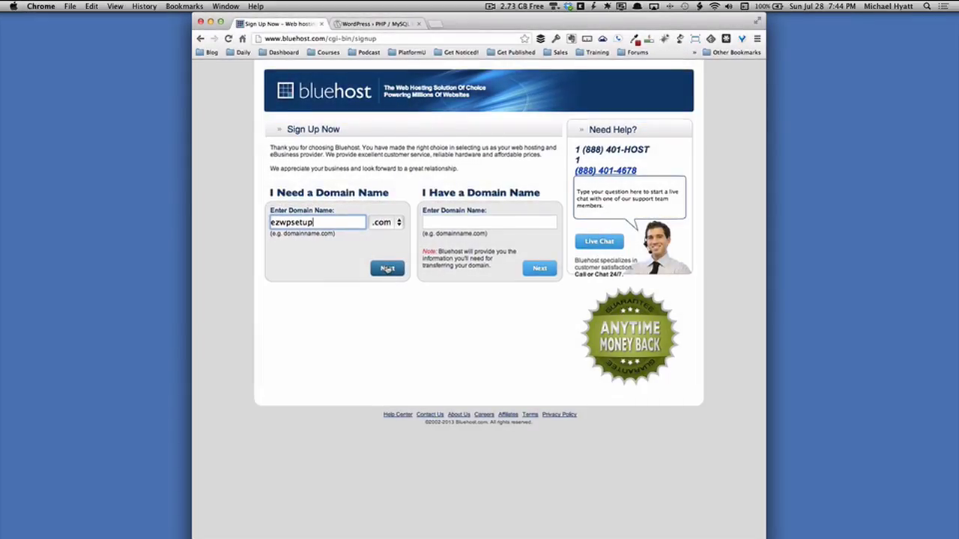
left_click(387, 268)
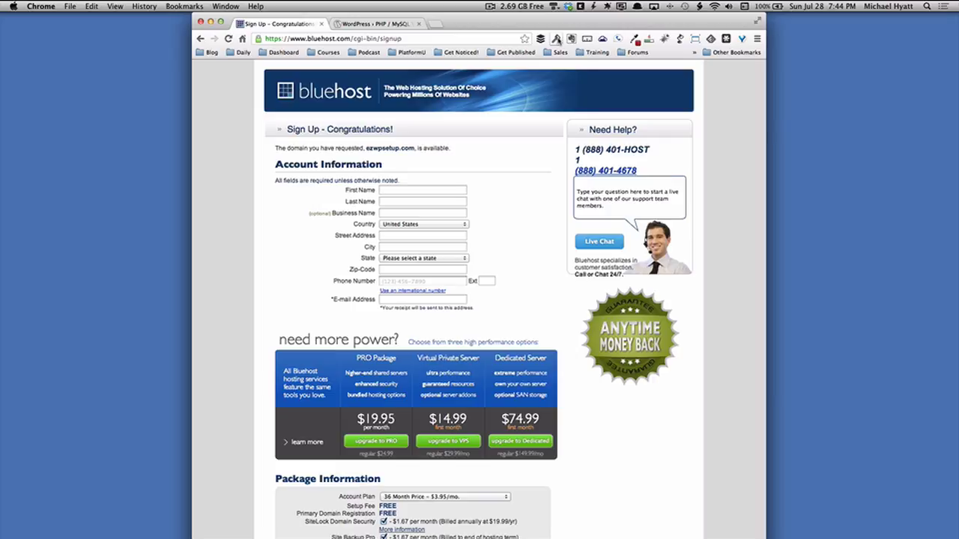
Autofill the Account Information fields from the saved 1Password identity.
left_click(557, 38)
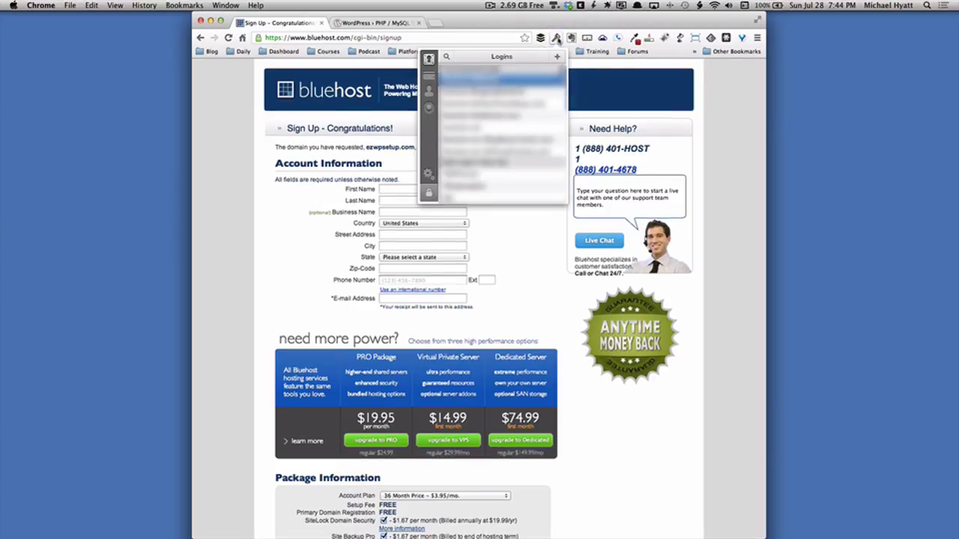
left_click(429, 91)
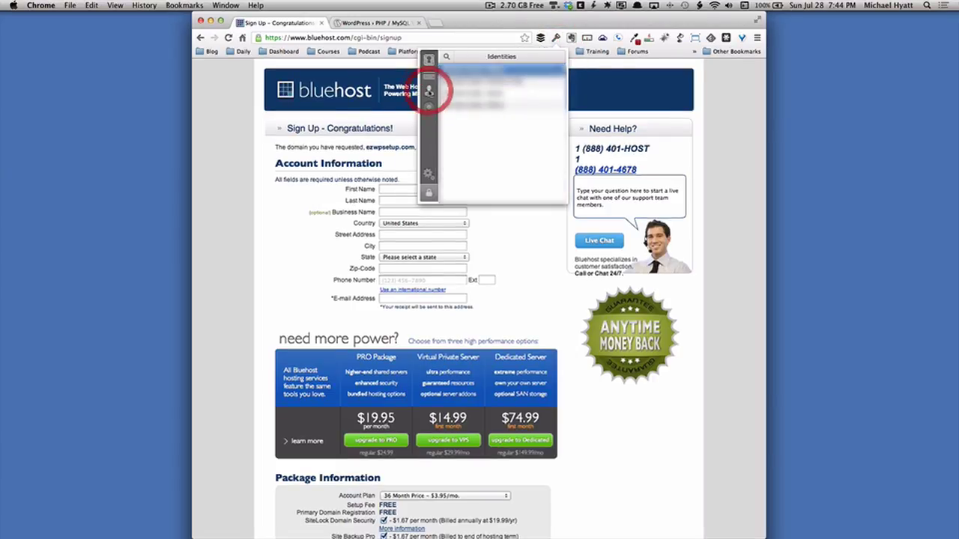
left_click(478, 73)
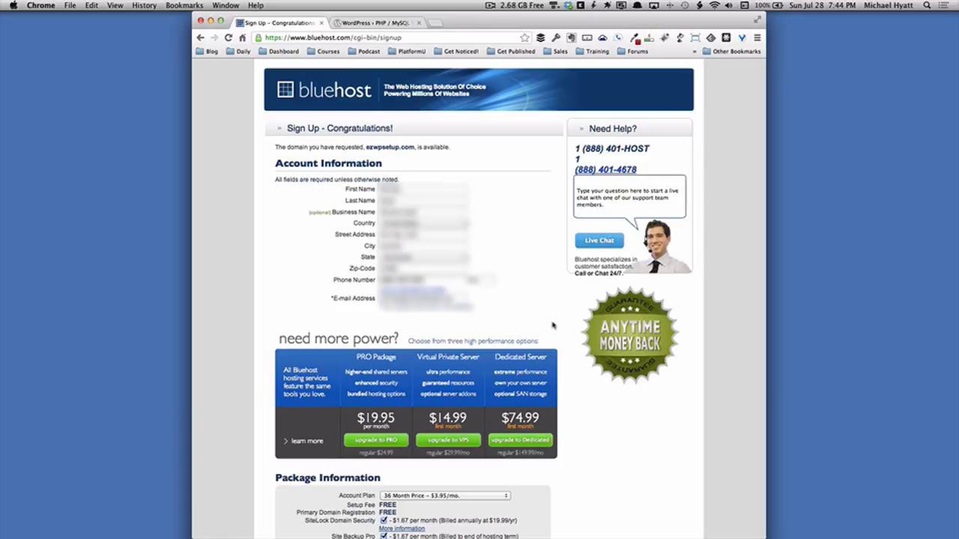
scroll(553, 325, "down", 7)
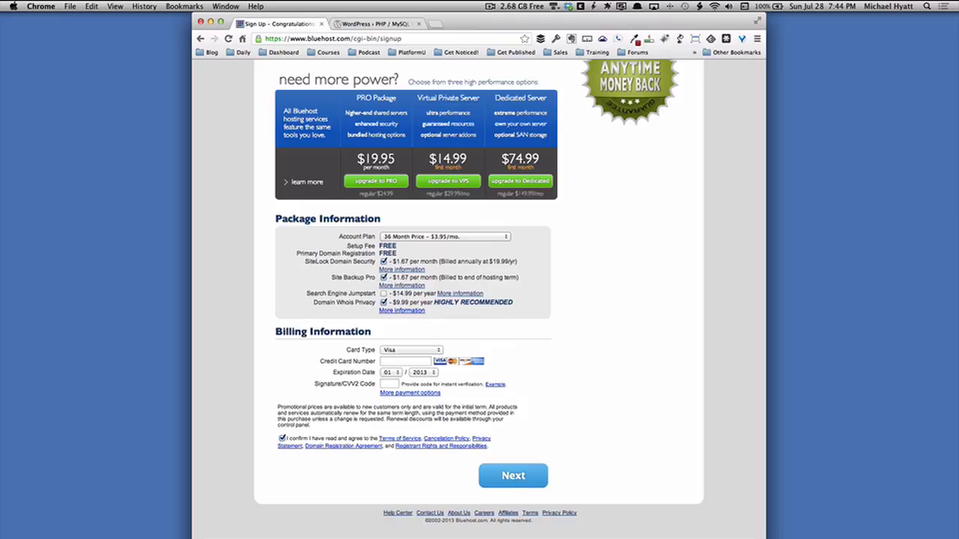
Confirm 36 Month Price in the Account Plan dropdown and untick SiteLock Domain Security and Site Backup Pro.
left_click(467, 236)
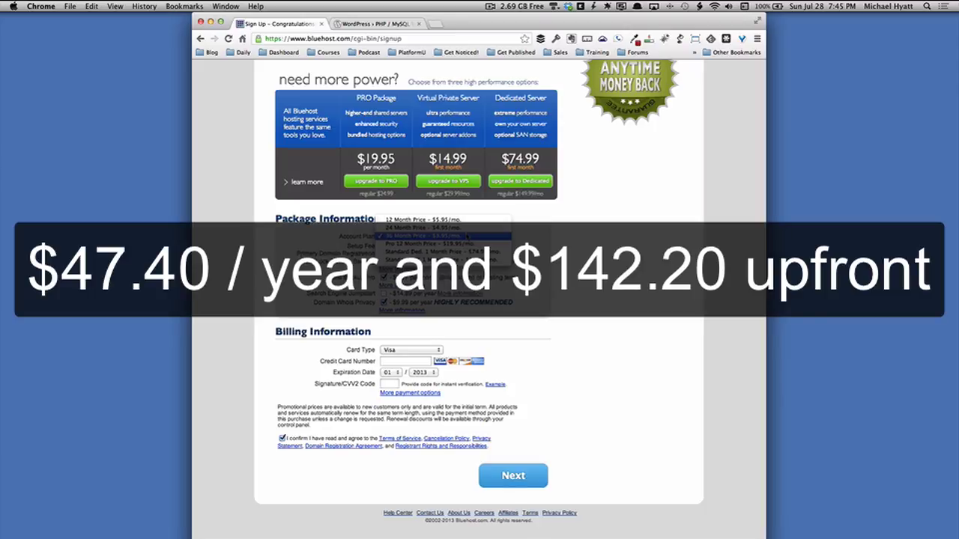
left_click(468, 237)
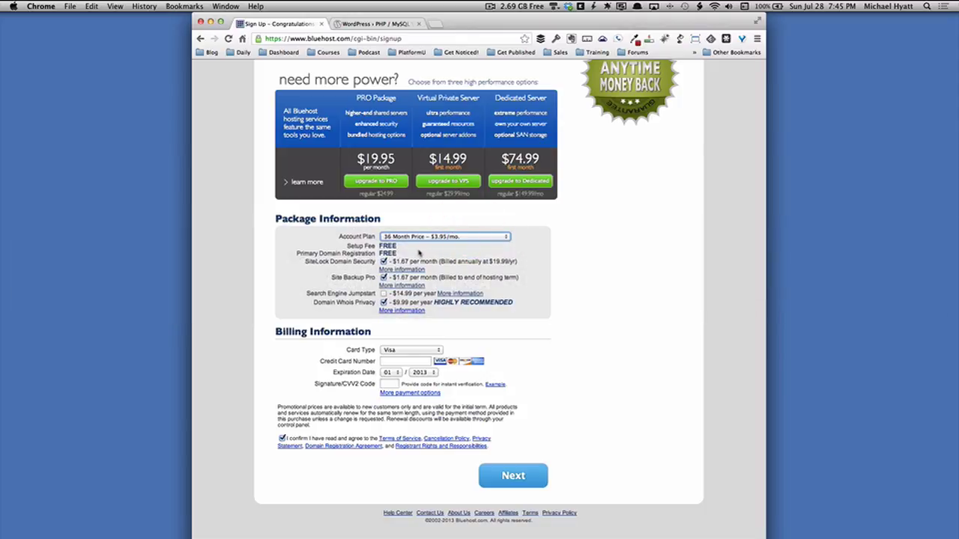
left_click(384, 262)
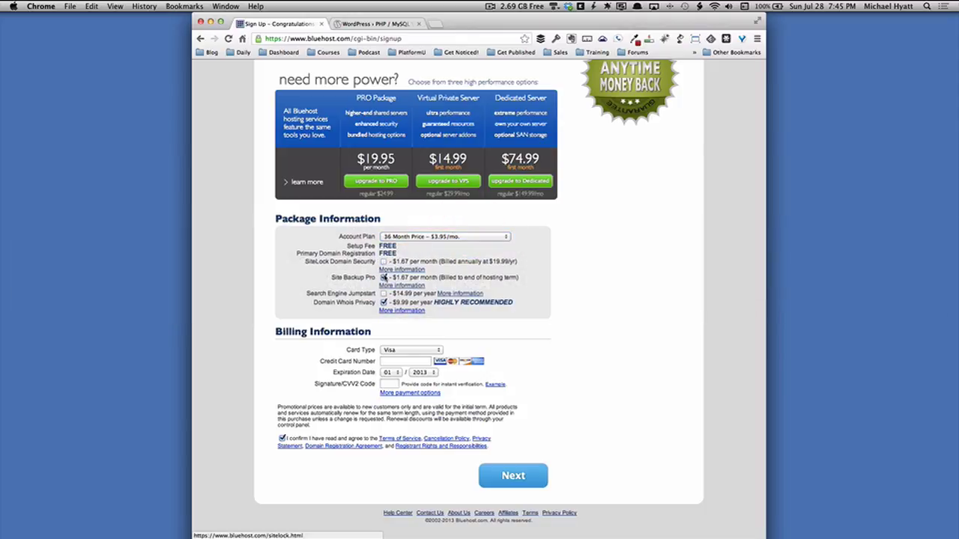
left_click(383, 278)
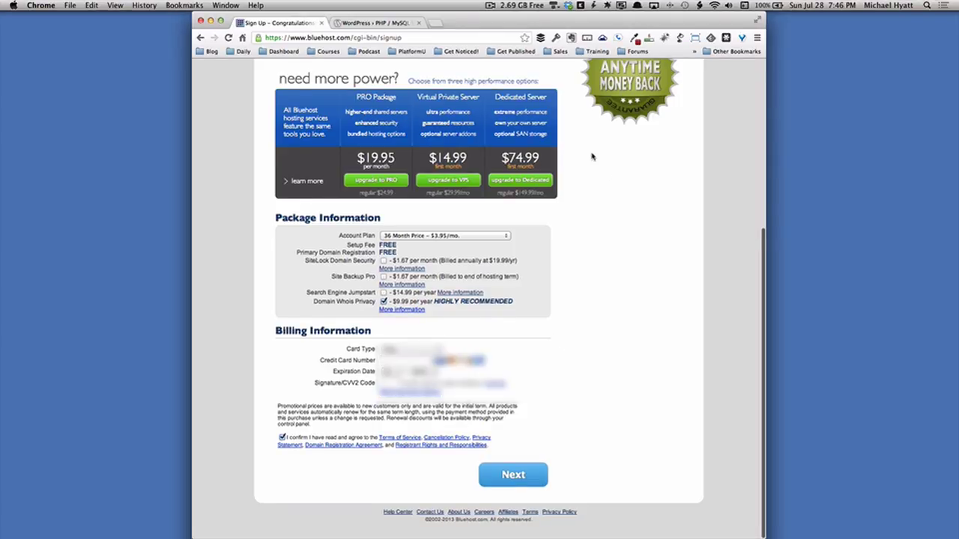
Choose the card type, autofill billing from the saved 1Password card, and submit the form.
left_click(398, 350)
left_click(397, 365)
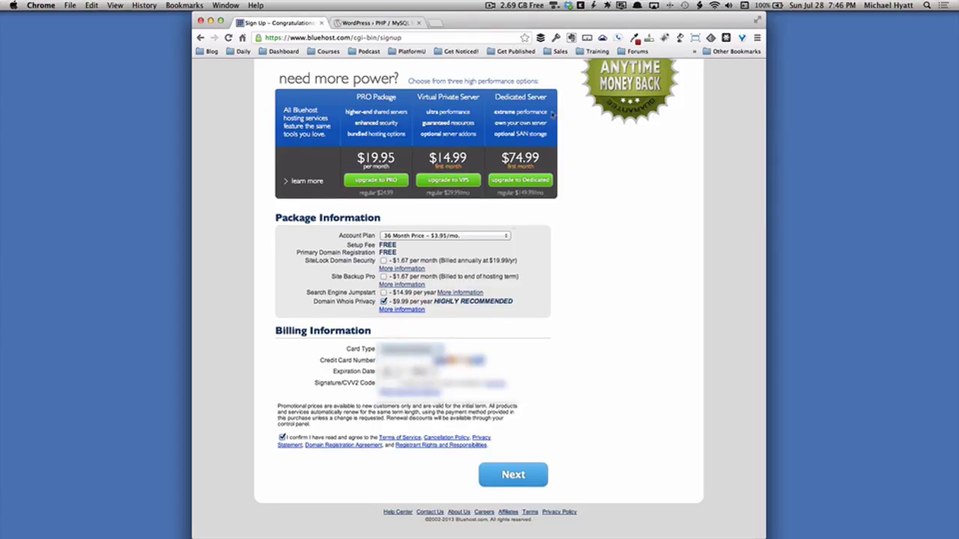
left_click(558, 39)
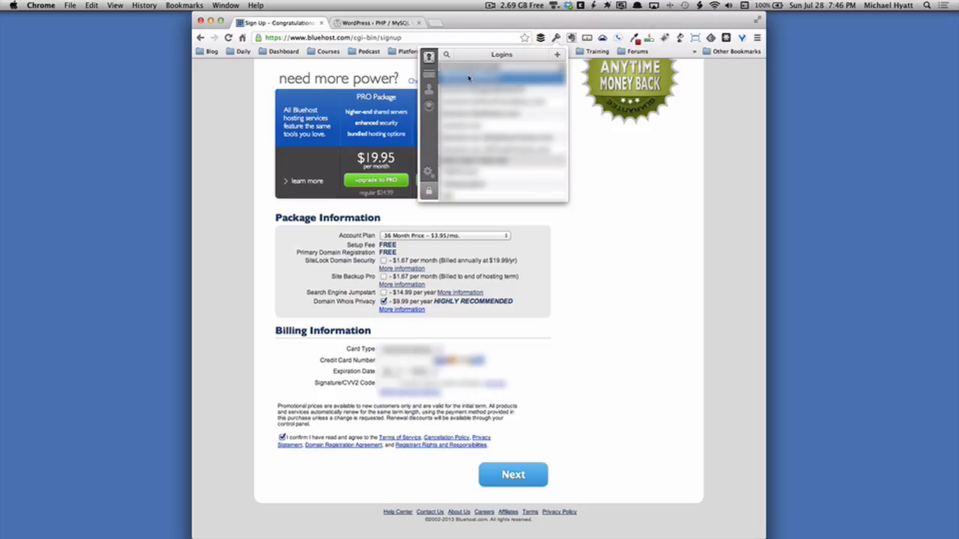
left_click(432, 73)
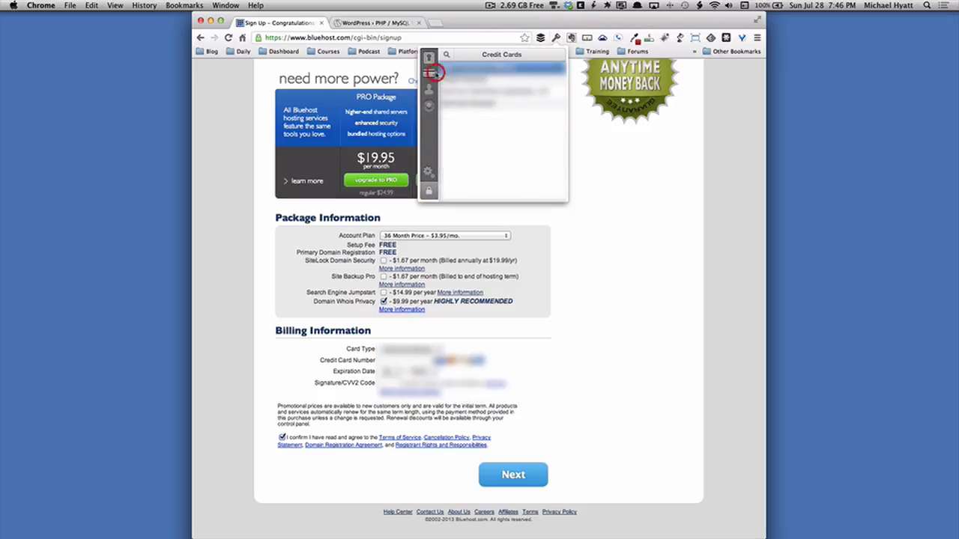
left_click(472, 69)
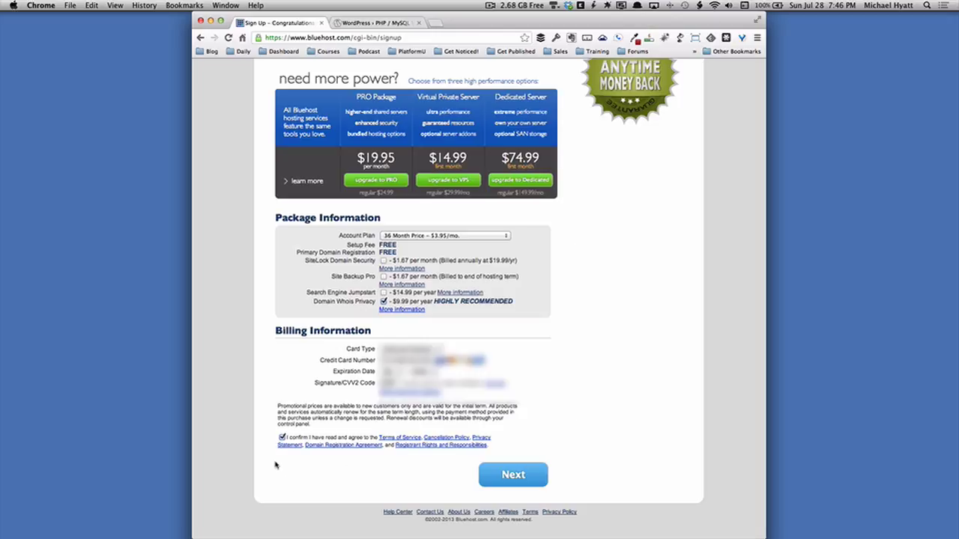
left_click(511, 483)
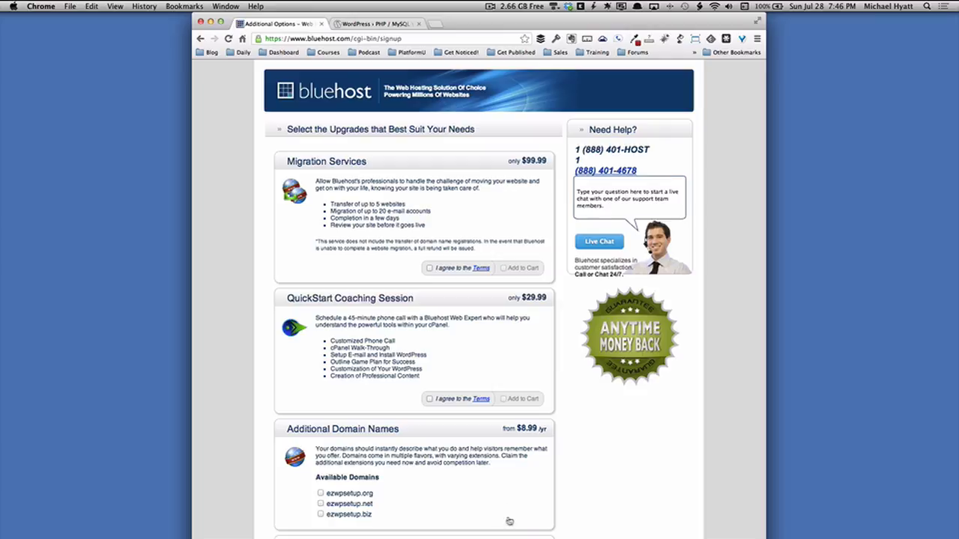
Leave every upgrade offer unchecked at a $0.00 total and complete the order.
scroll(525, 490, "down", 2)
scroll(524, 490, "down", 7)
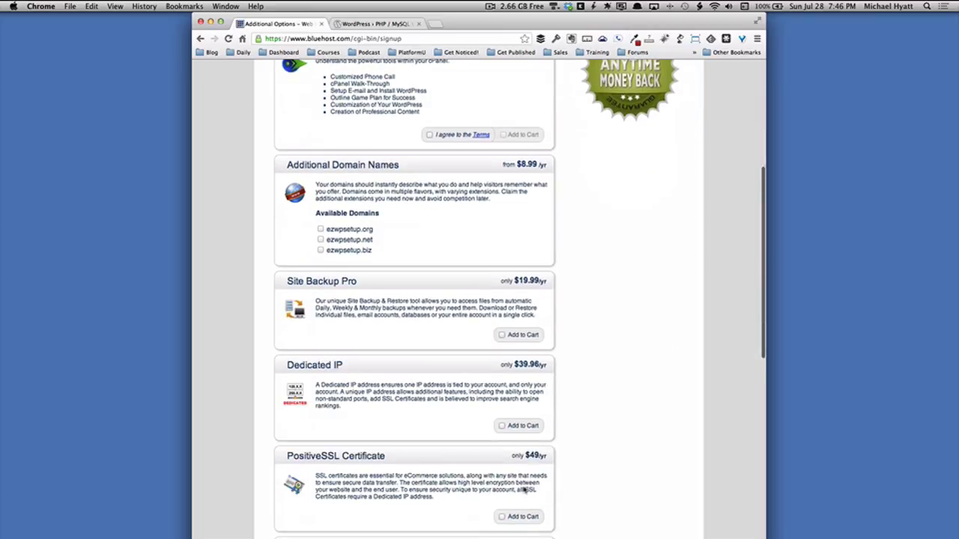
scroll(524, 490, "down", 4)
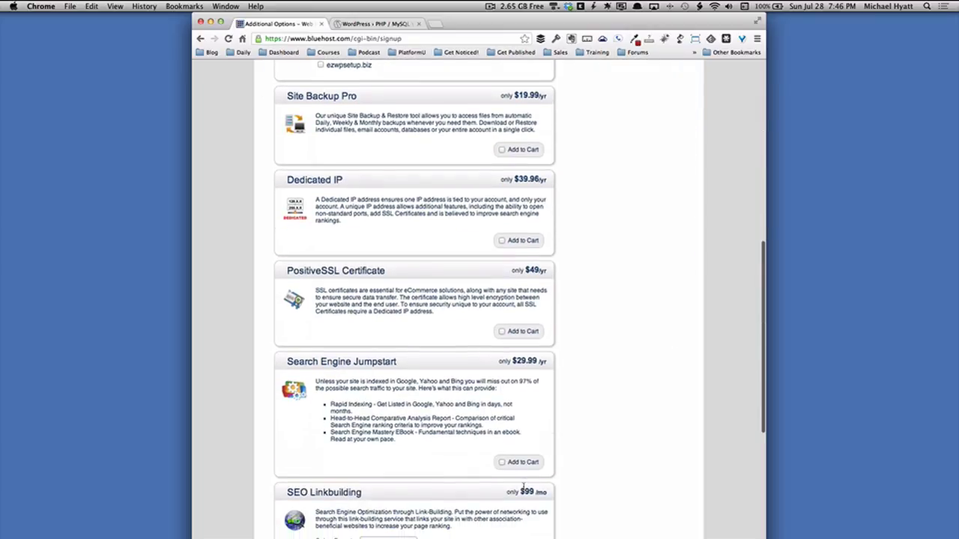
scroll(524, 487, "down", 5)
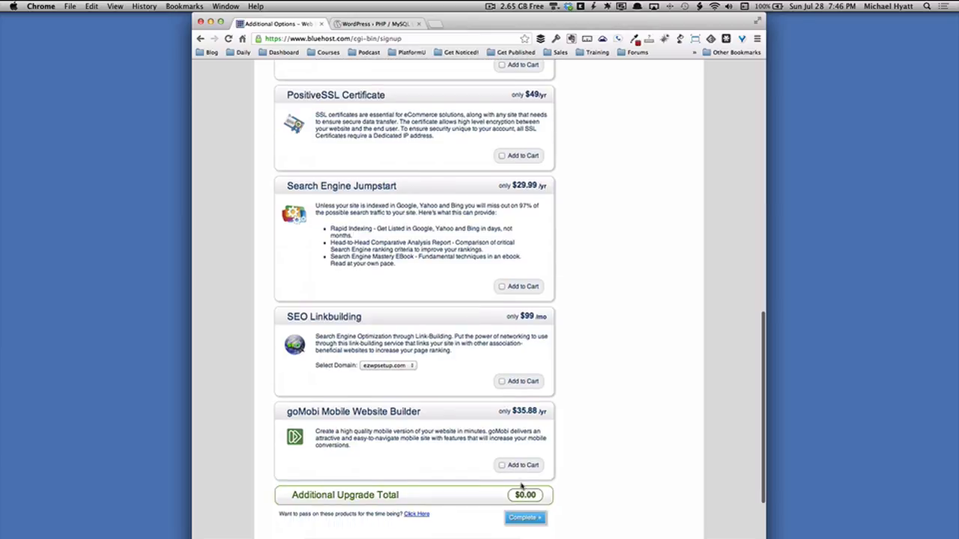
scroll(546, 502, "down", 3)
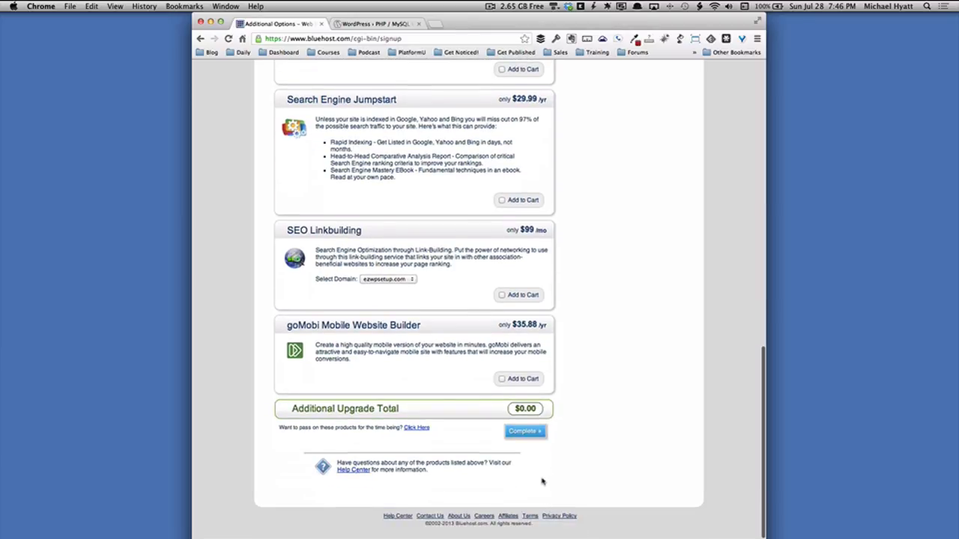
left_click(528, 433)
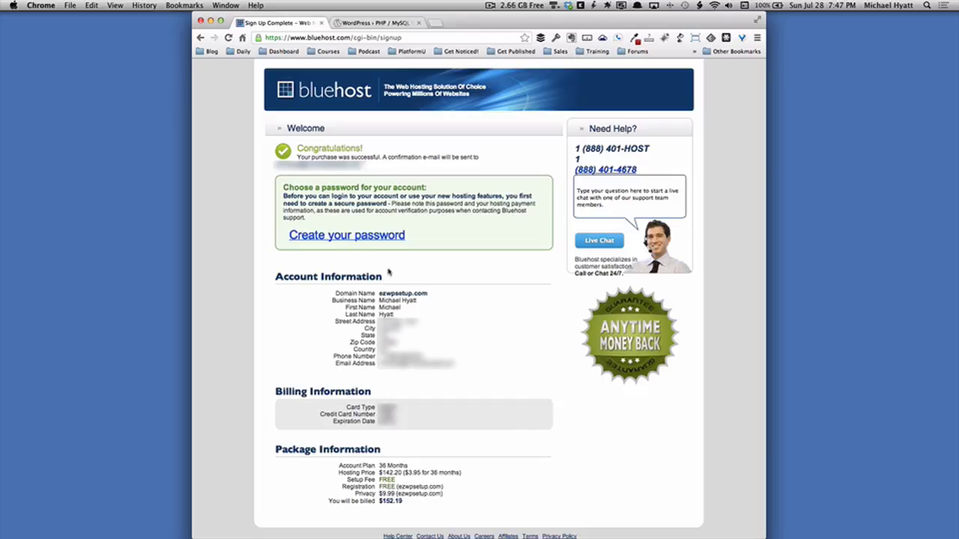
Follow the Create your password link on the Bluehost Welcome page.
left_click(352, 237)
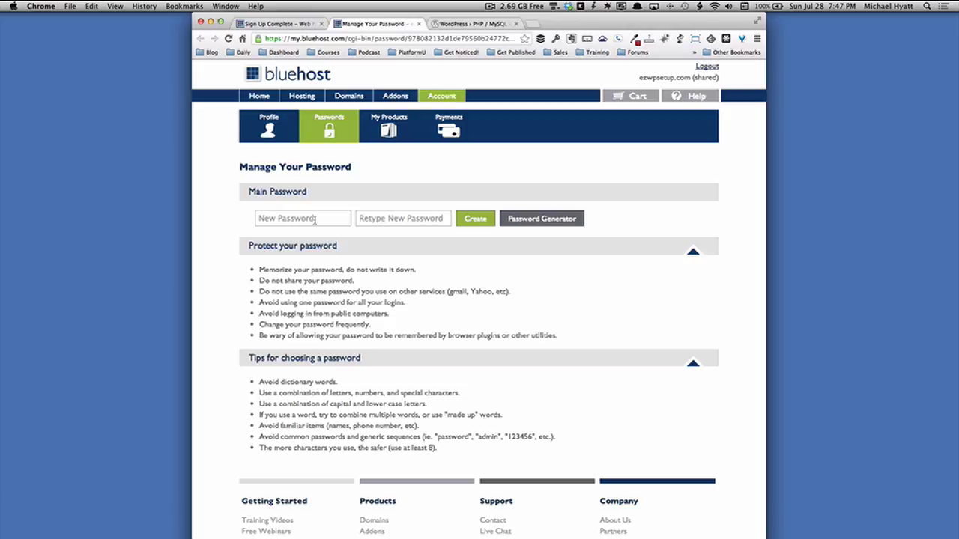
Generate a random password, copy it, fill both password fields with it, and create it.
left_click(529, 218)
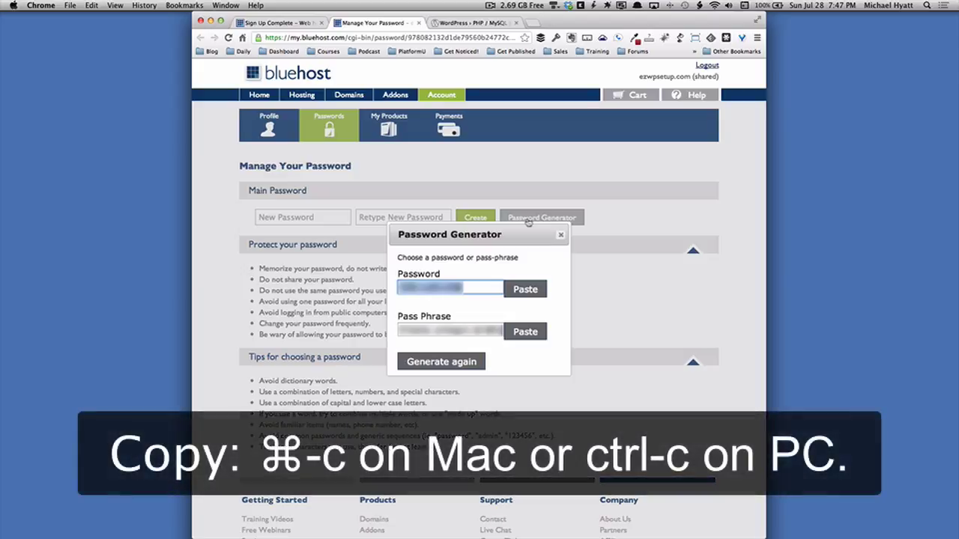
key("super+c")
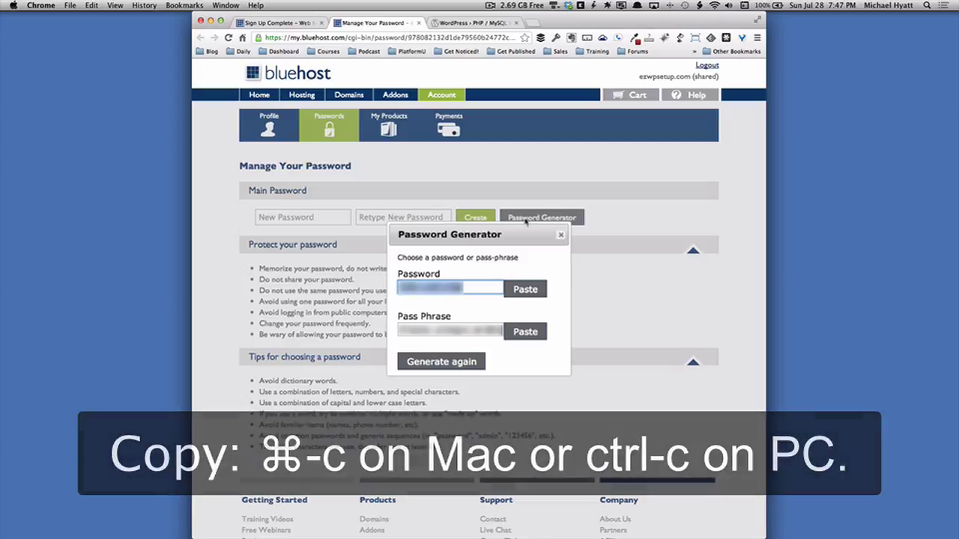
left_click(524, 291)
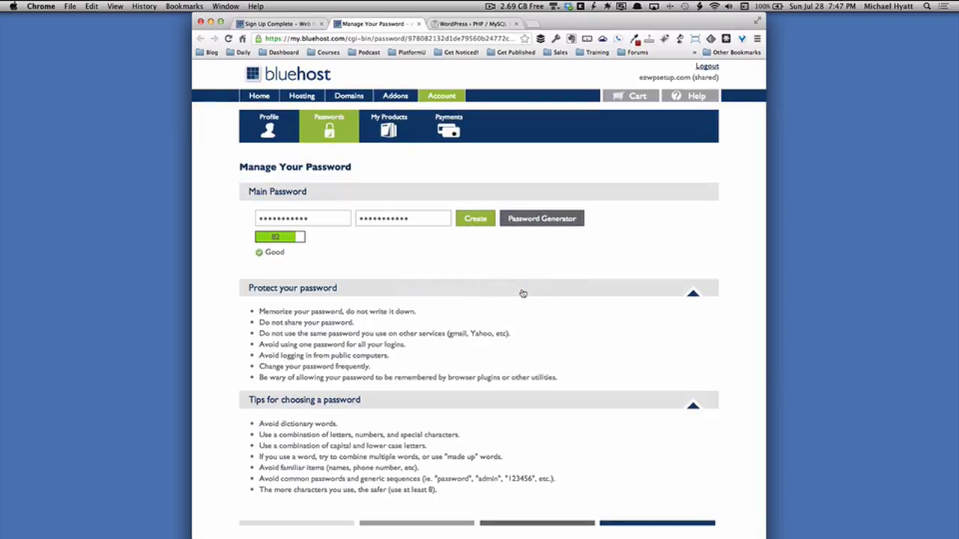
left_click(474, 221)
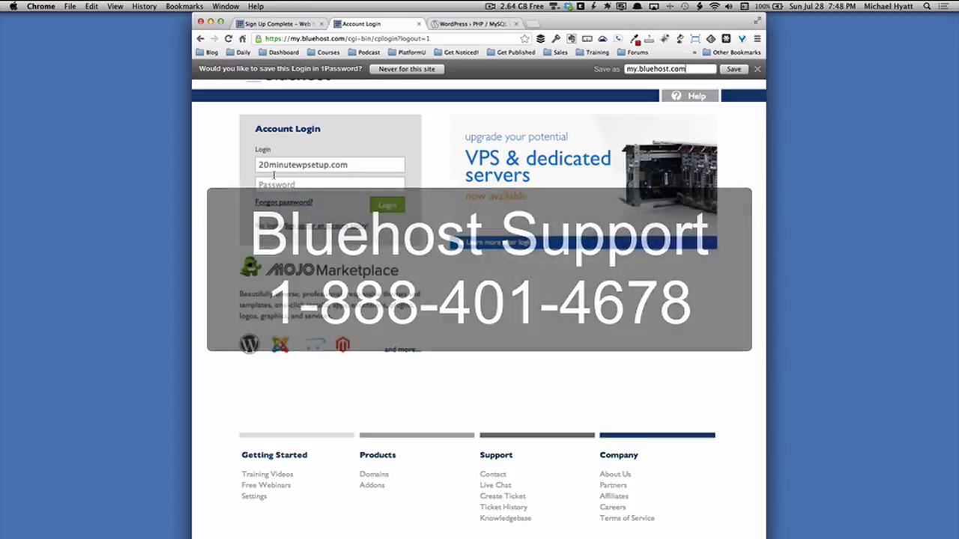
Log in with ezwpsetup.com and the pasted password, dismissing 1Password's save prompt.
left_click_drag(258, 165, 348, 167)
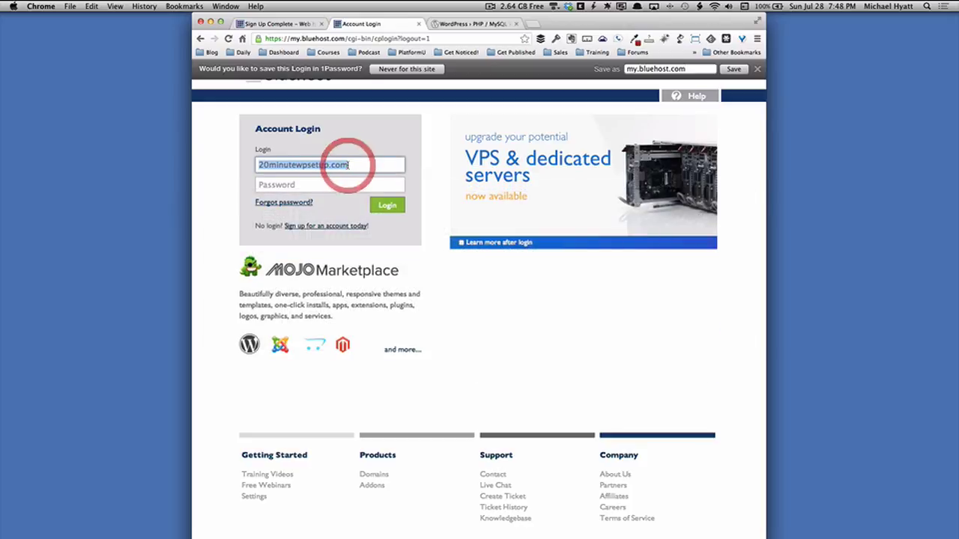
key("BackSpace")
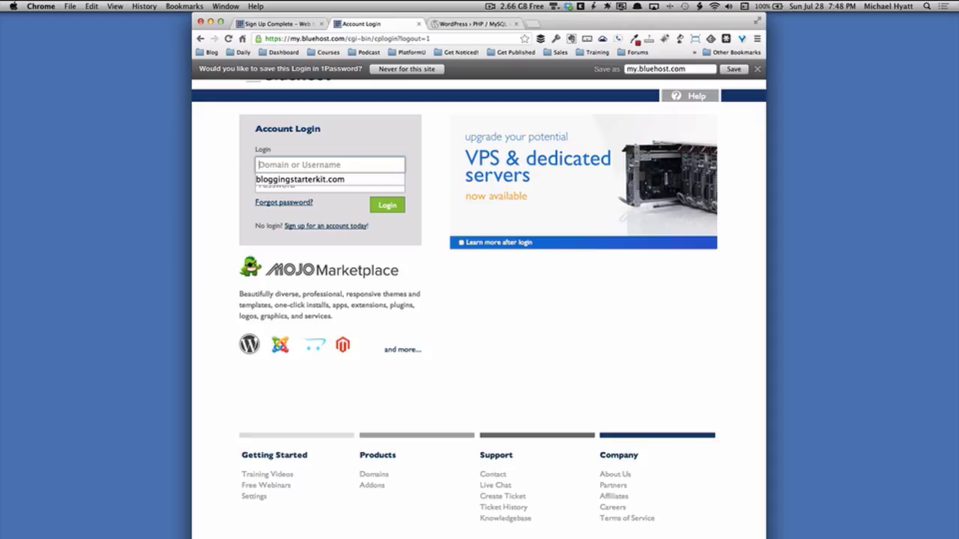
type("ezwpsetup")
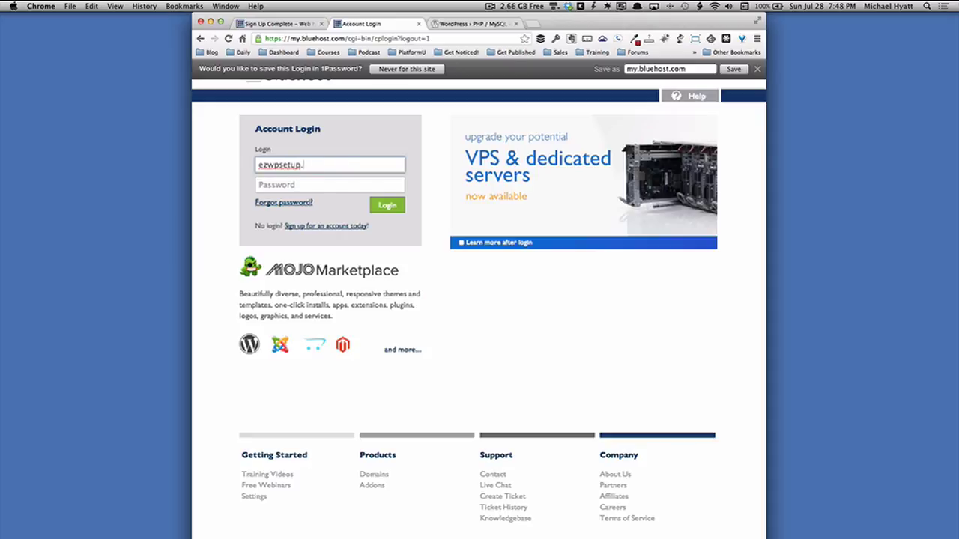
type(".com")
left_click(329, 184)
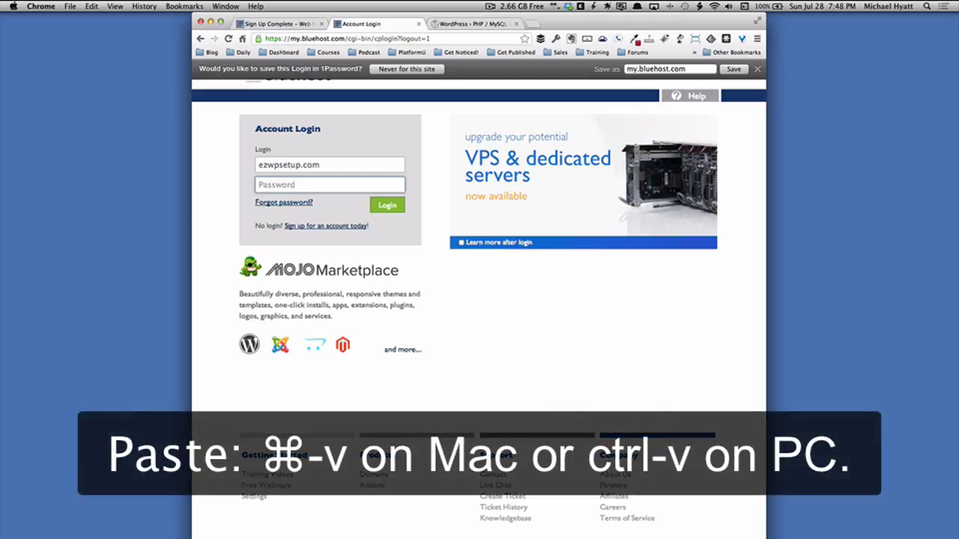
key("super+v")
left_click(756, 69)
left_click(388, 205)
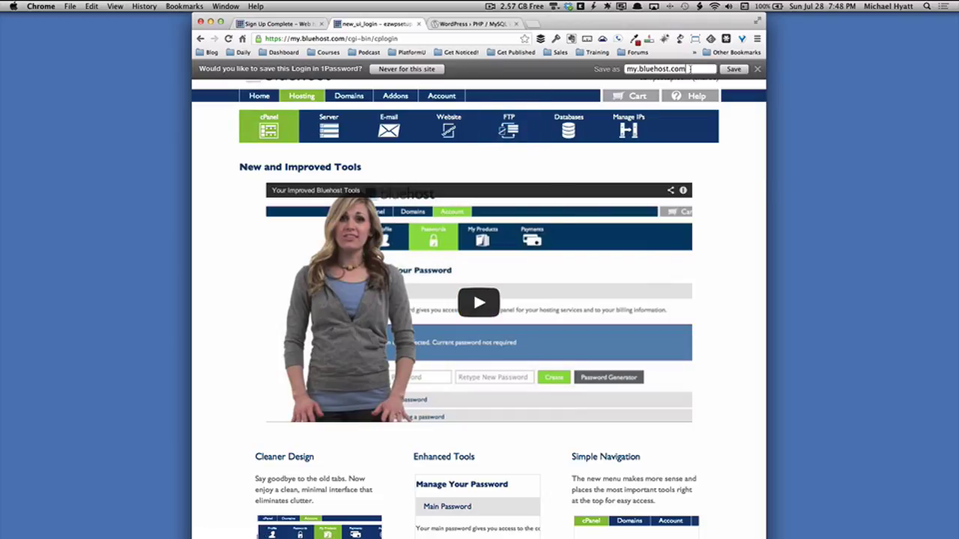
Rename the login entry to 'Bluehost.com (EZWPSetp.com)' and save it in 1Password.
left_click_drag(627, 69, 644, 69)
key("BackSpace")
type("(EZWP")
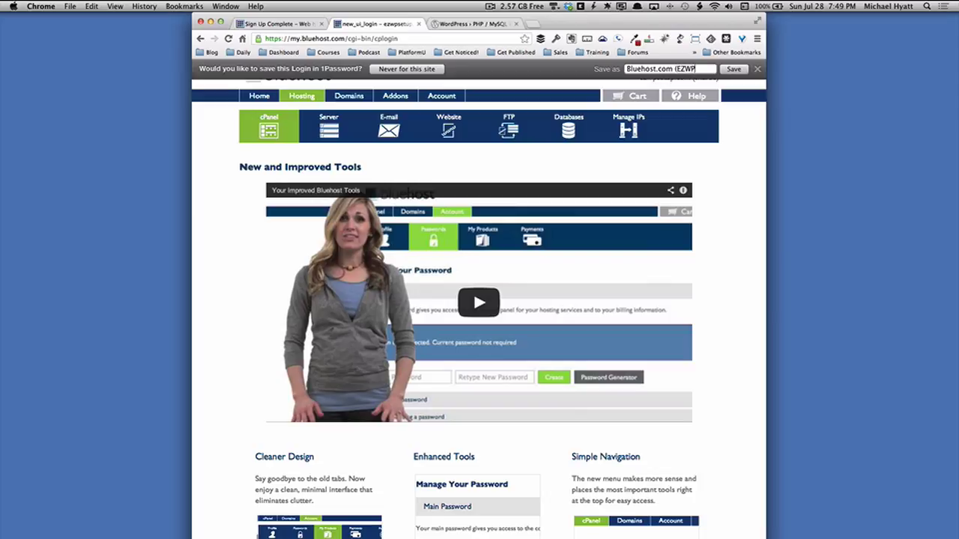
type("Setp.com")
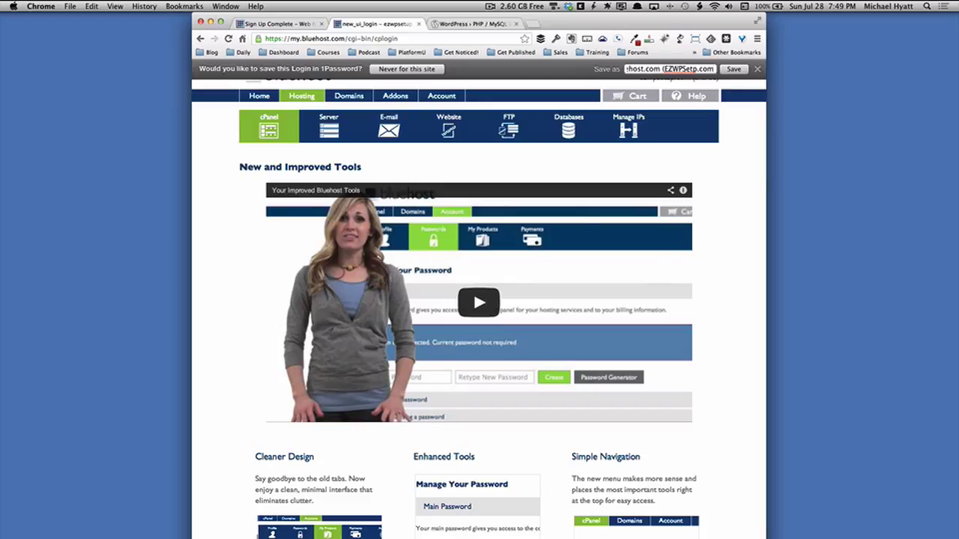
type(")")
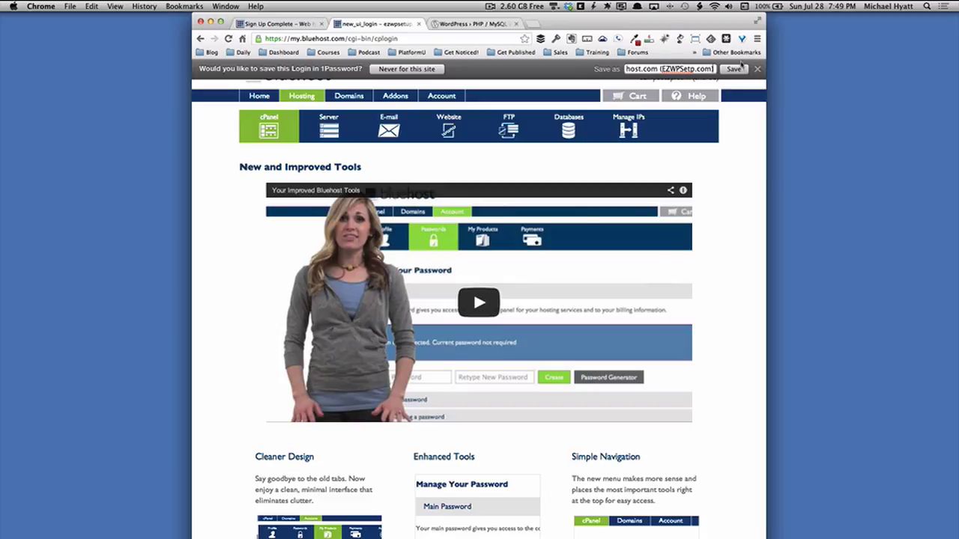
left_click(734, 69)
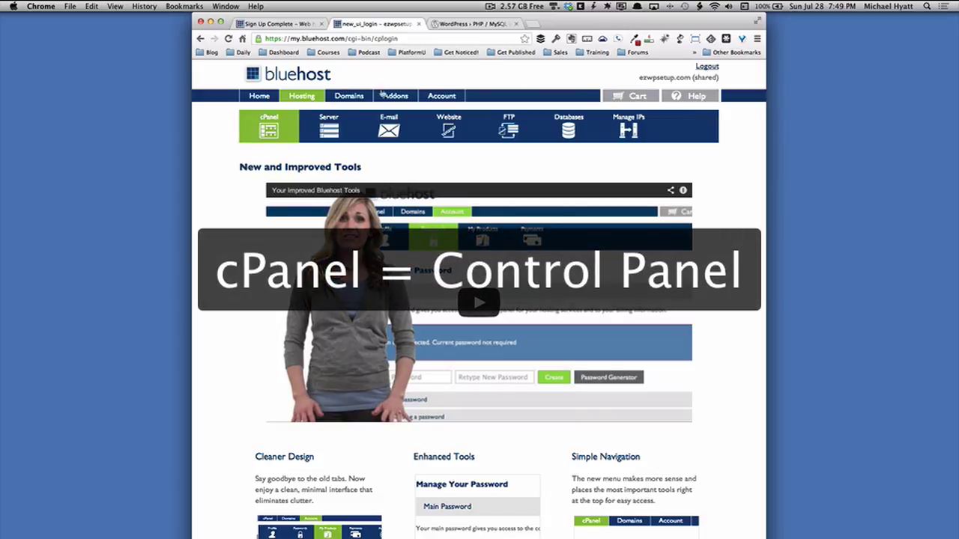
Open Bluehost's cPanel and launch the WordPress one-click installer from Website Builders.
left_click(268, 128)
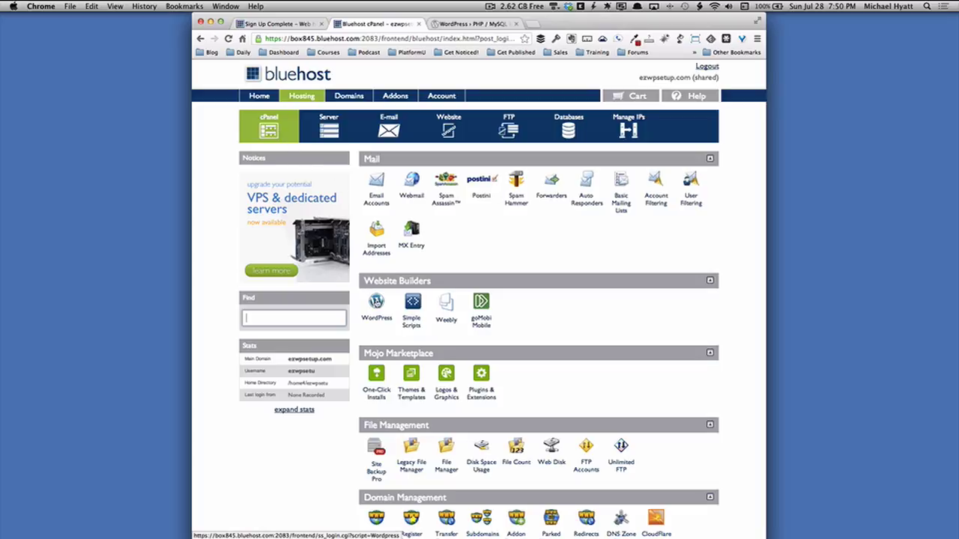
left_click(377, 302)
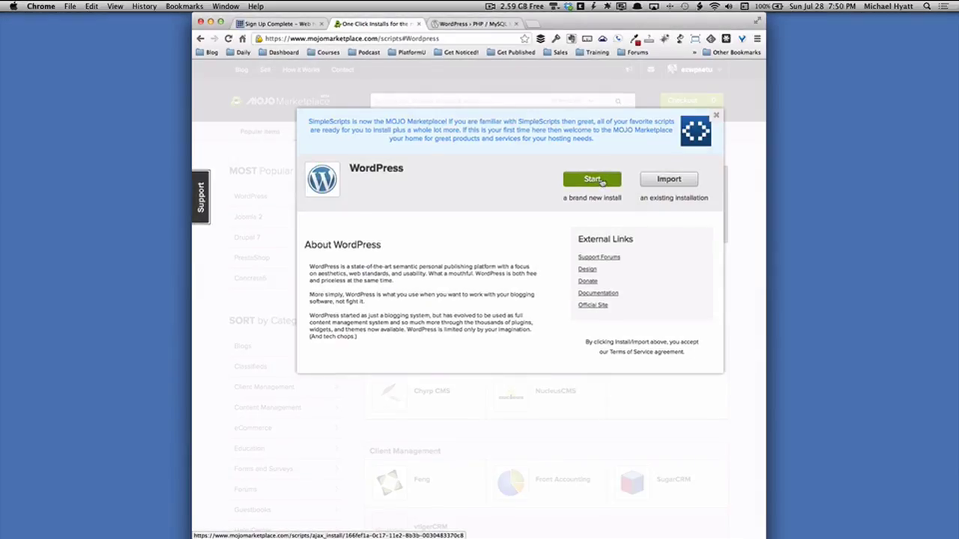
left_click(602, 181)
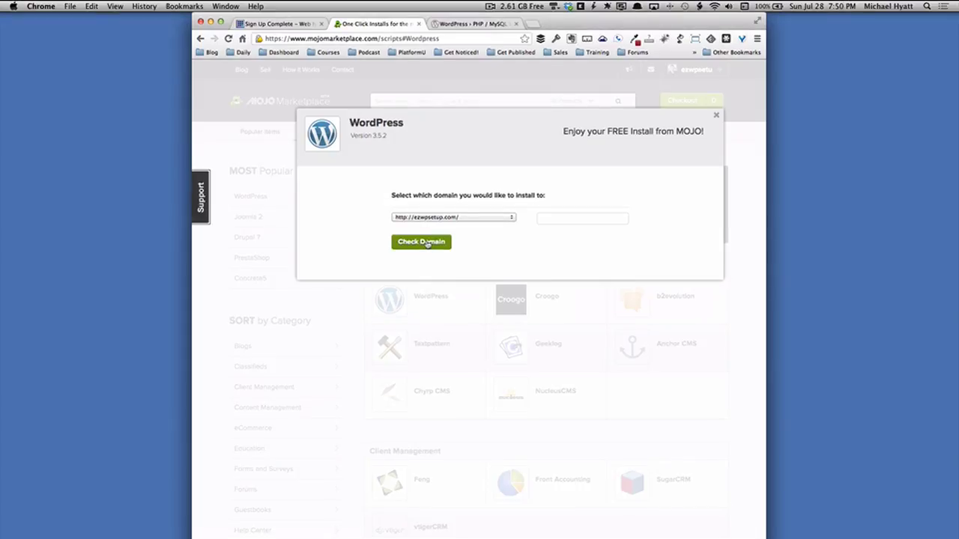
left_click(427, 242)
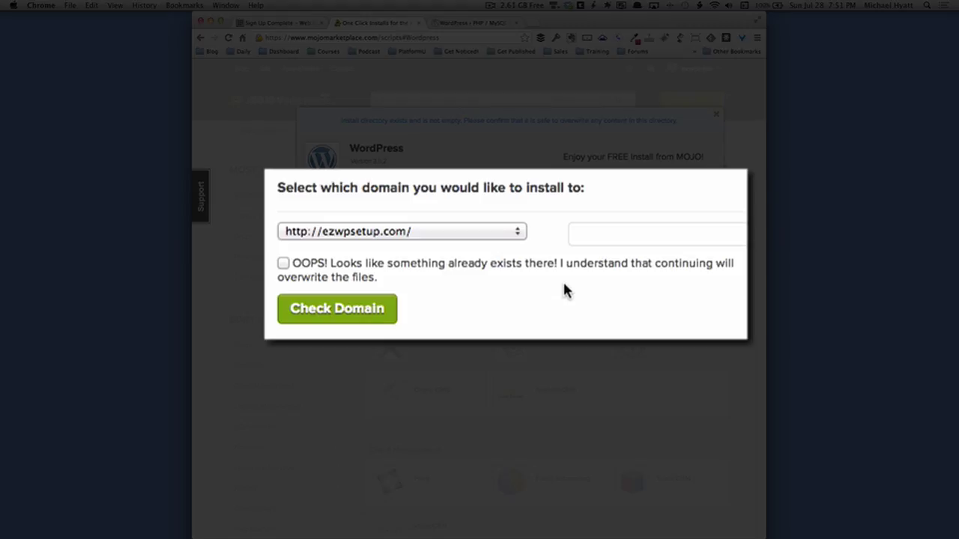
Accept overwriting the existing files and the GPLv2 terms, then install WordPress on ezwpsetup.com.
left_click(284, 264)
left_click(390, 293)
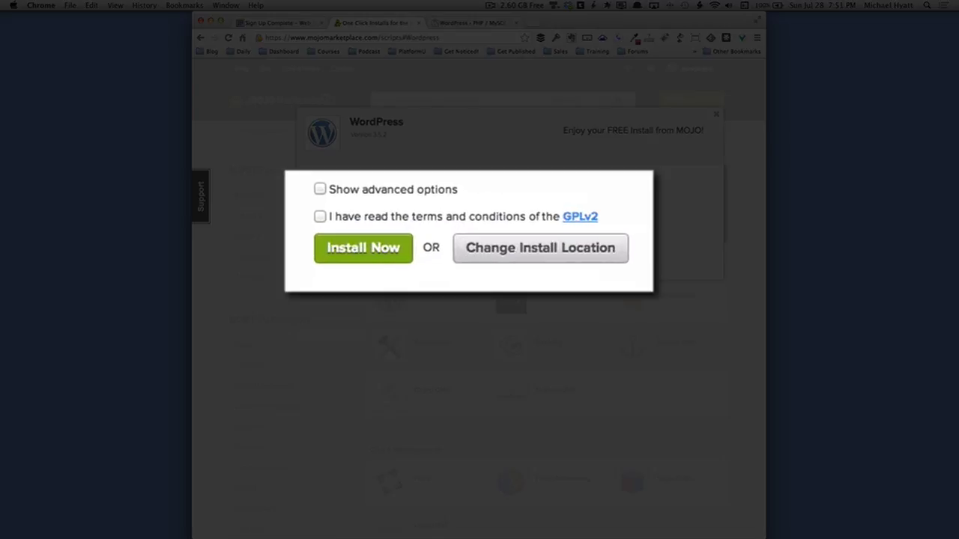
left_click(320, 217)
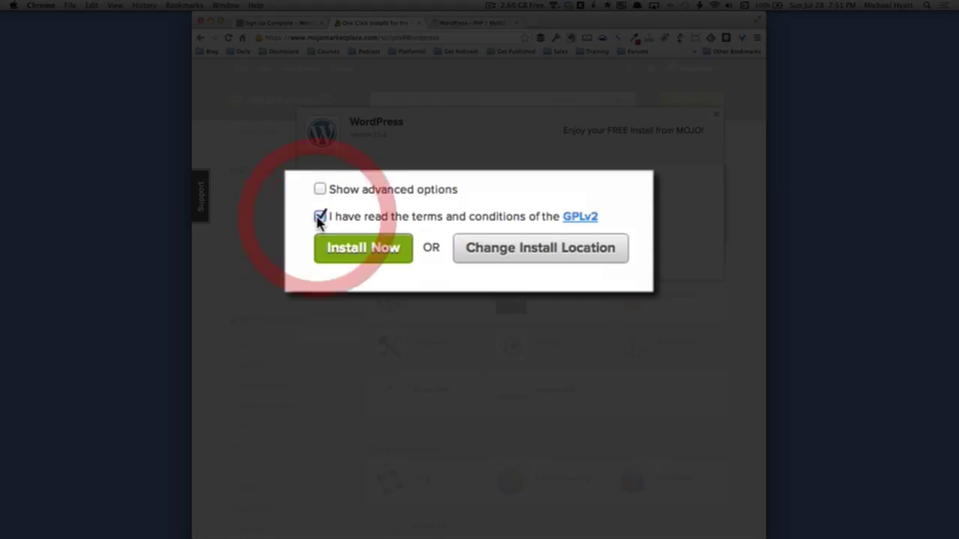
left_click(362, 254)
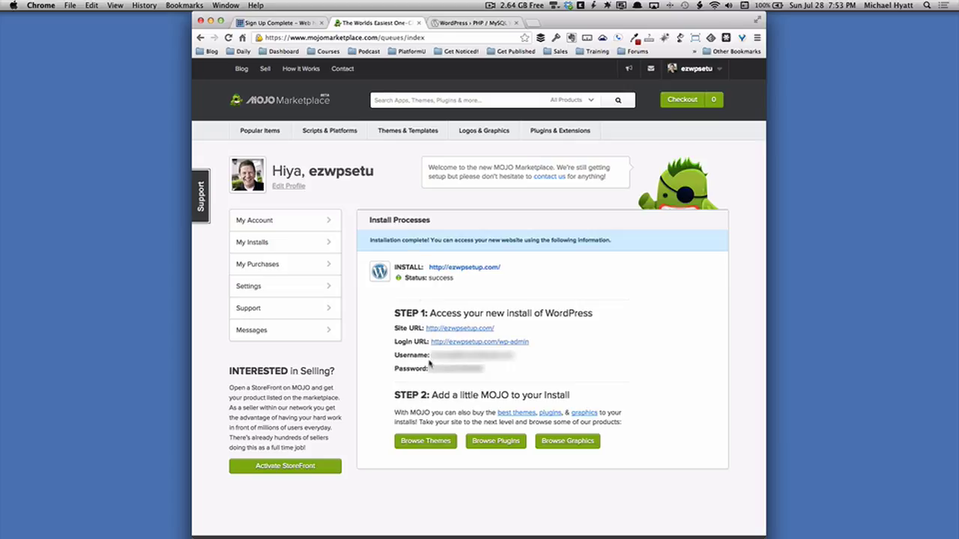
left_click_drag(429, 369, 484, 368)
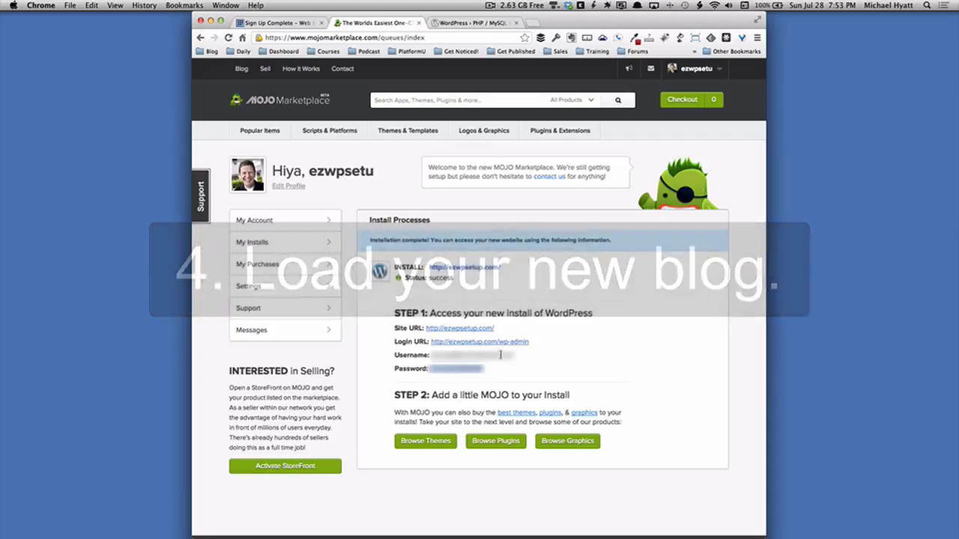
left_click(474, 332)
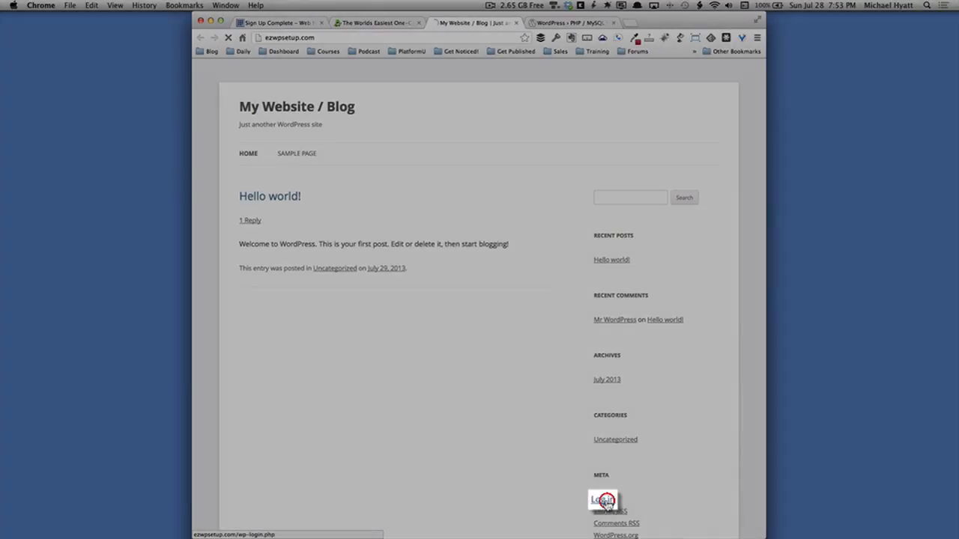
Log in to the ezwpsetup.com admin with the account e-mail and pasted password, ticking Remember Me.
left_click(608, 505)
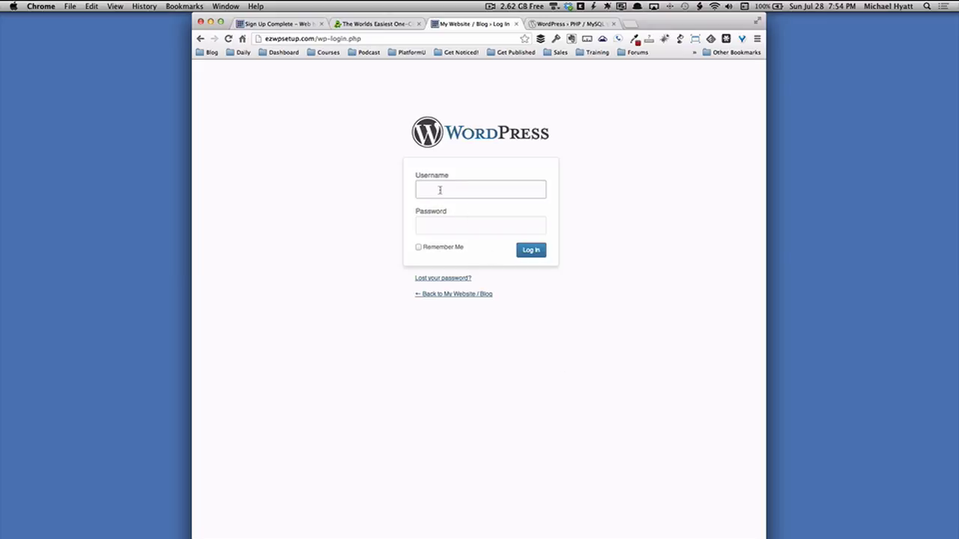
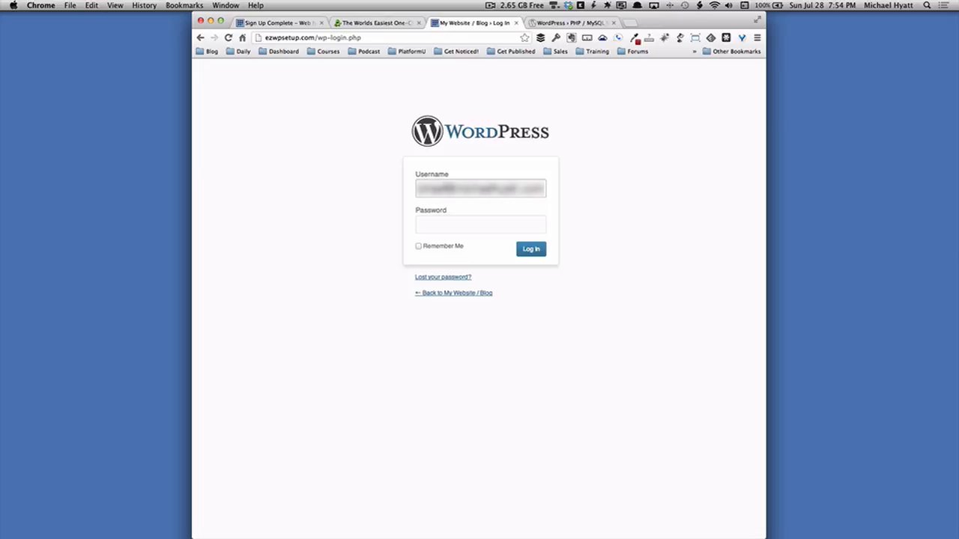
key("Tab")
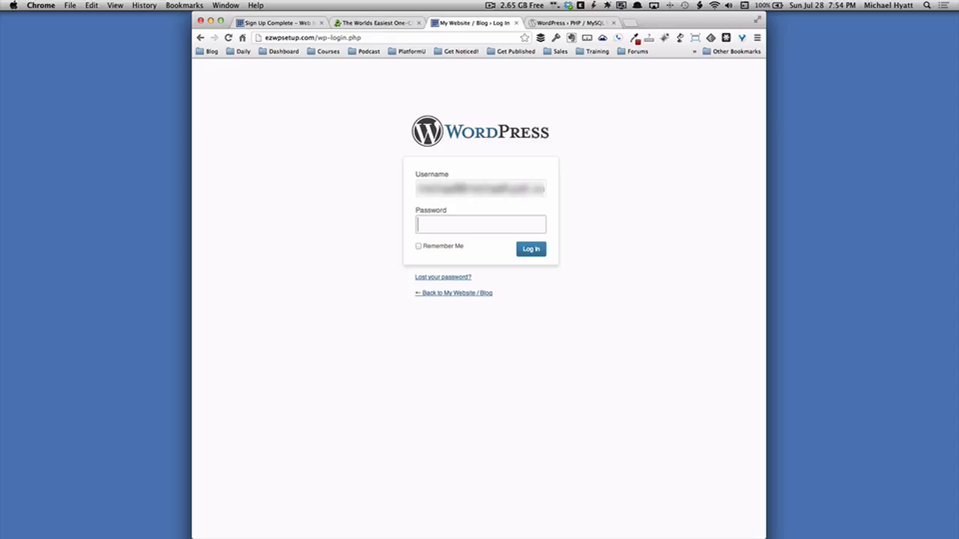
key("super+v")
left_click(420, 247)
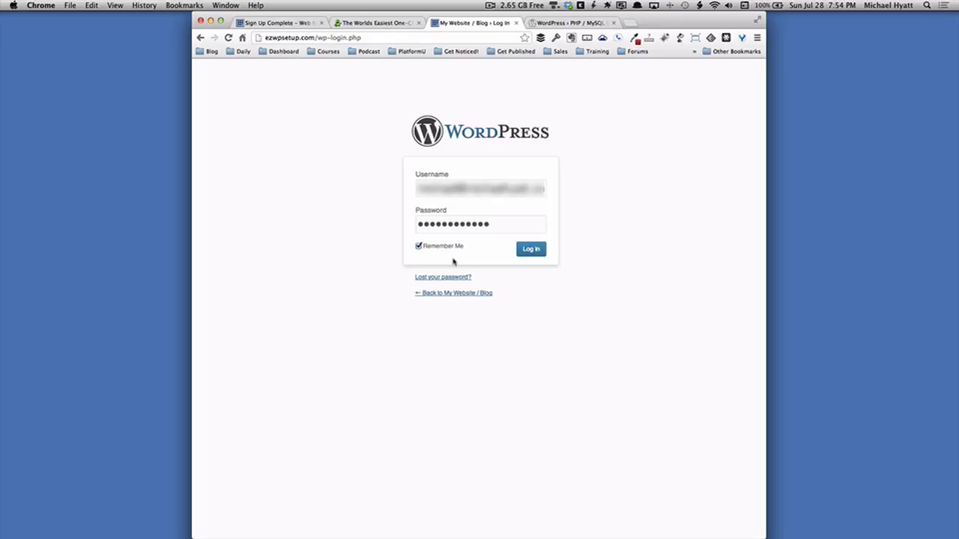
left_click(531, 253)
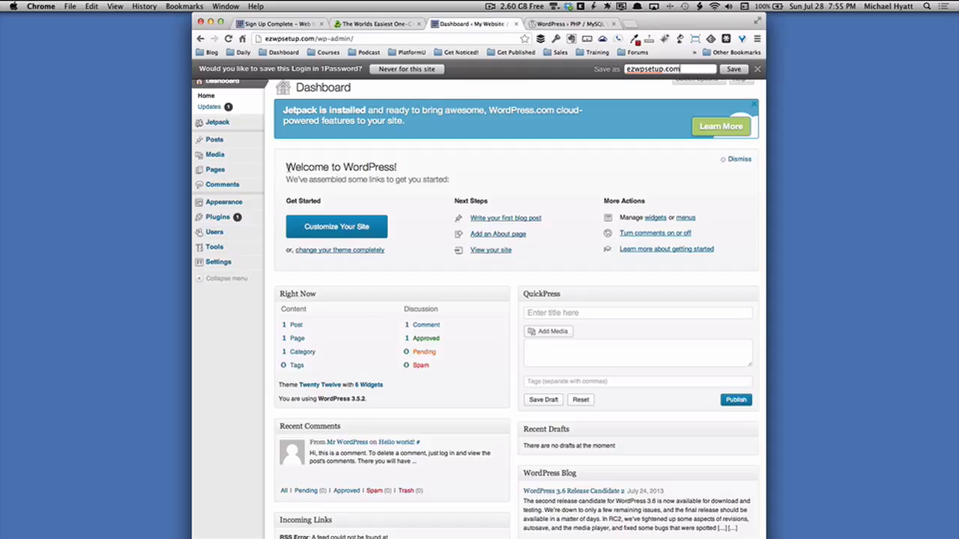
Open Posts > Add New and save the site login in 1Password.
mouse_move(225, 138)
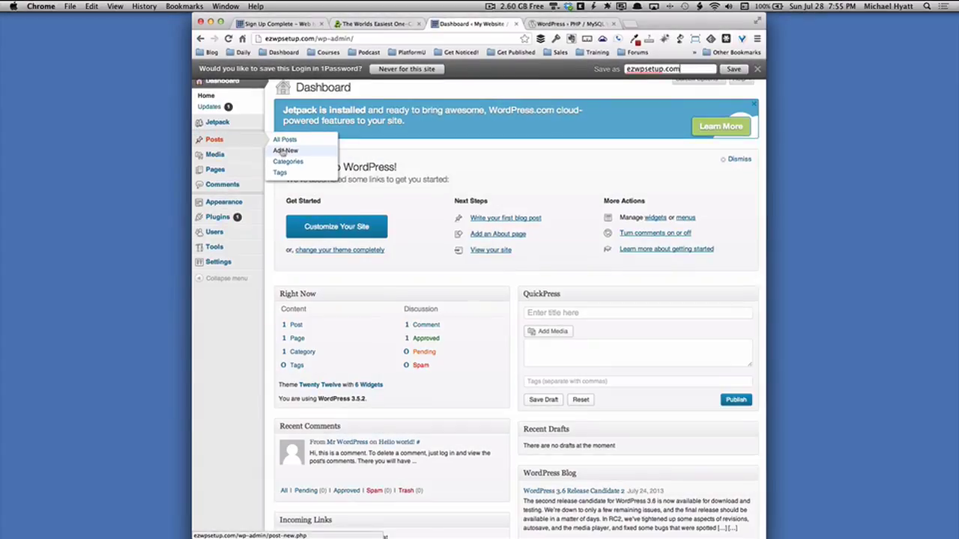
left_click(285, 151)
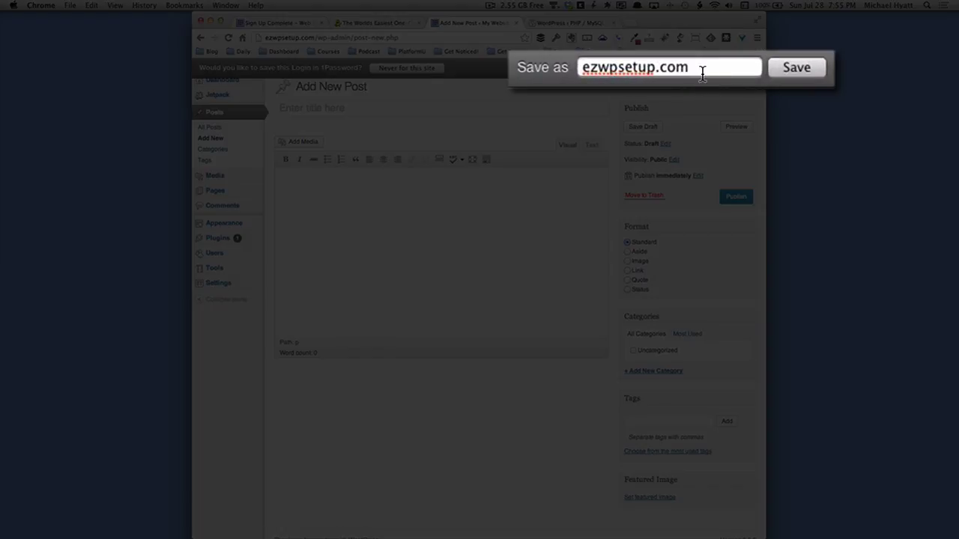
left_click(800, 69)
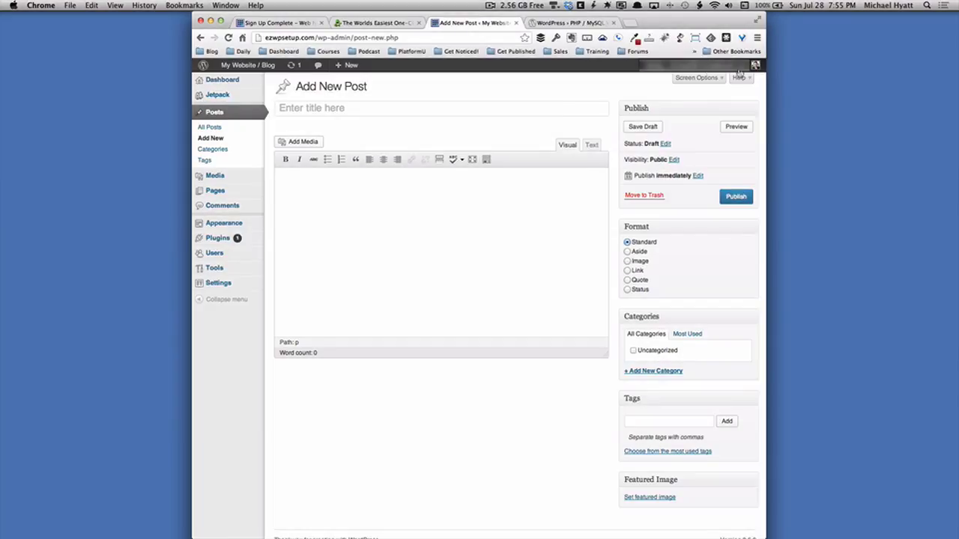
Title the post 'Welcome to My WordPress Blog!', paste the welcome text into the body, and publish.
left_click(420, 106)
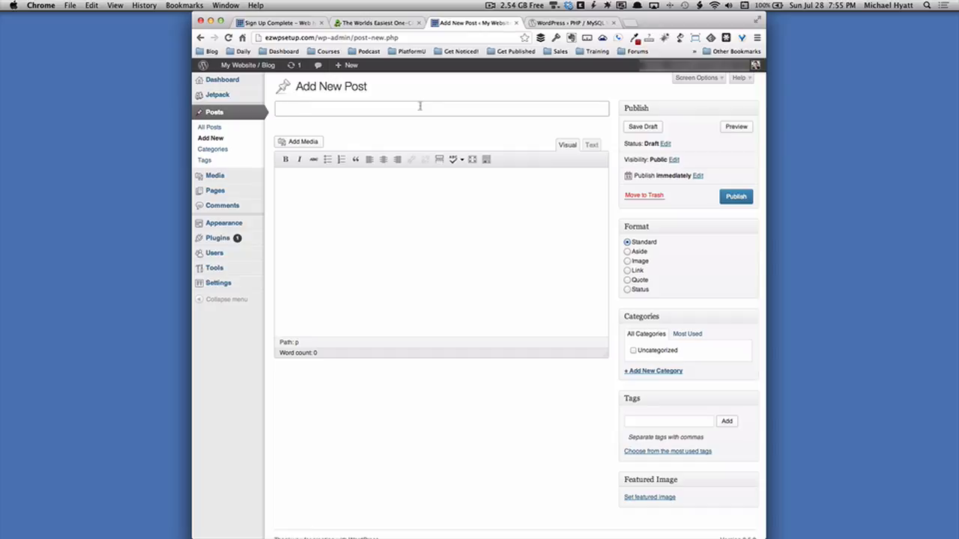
type("Welcome to My")
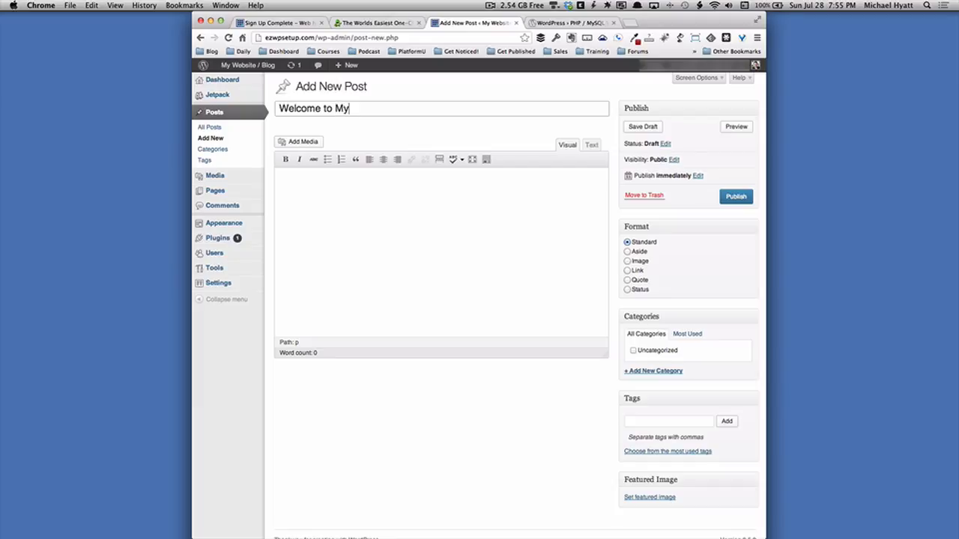
type(" WordPres")
key("BackSpace")
type("ess Blog!")
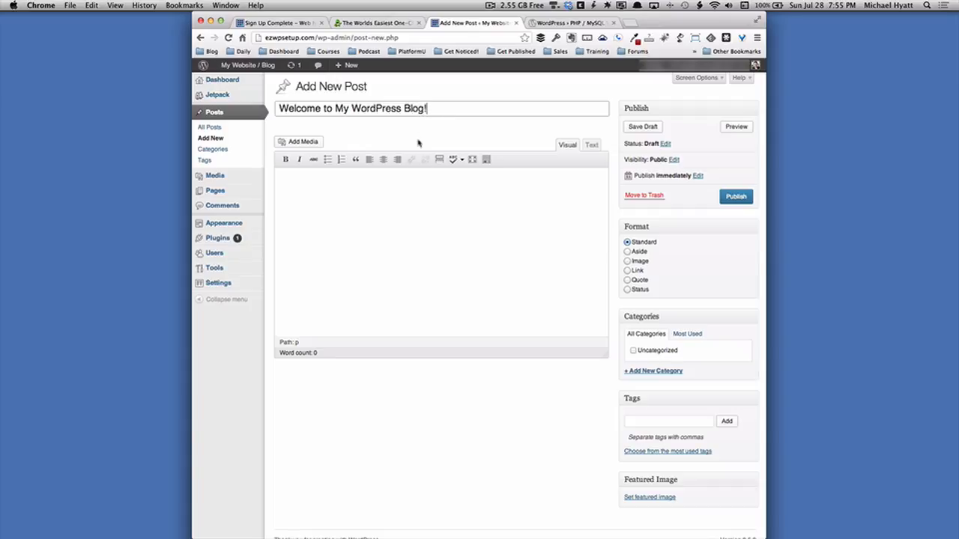
left_click(383, 202)
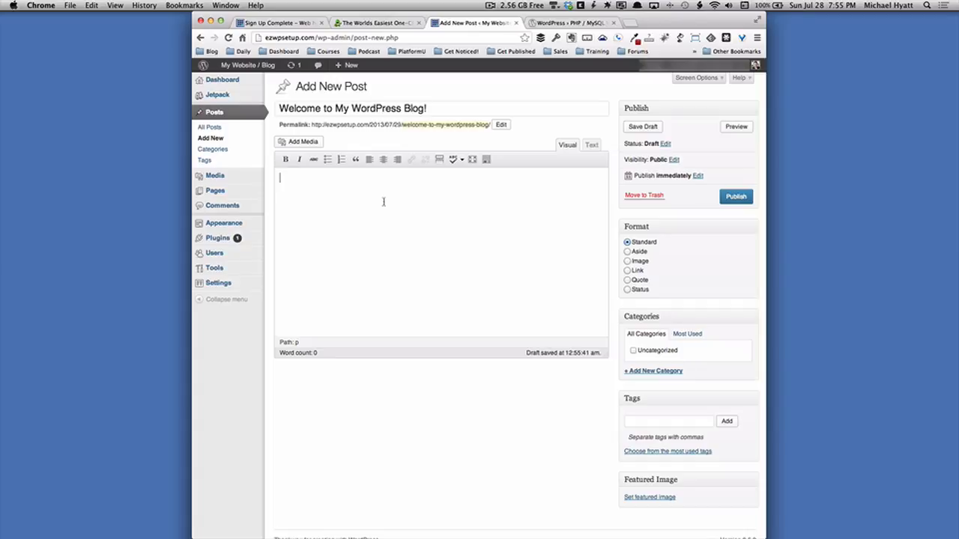
type("-fp")
type("Welcome to my new blog. My name is Michael Hyatt and my goal is to help you build your personal platform. If you have something important to say or sell, then this blog is for you.  I plan to post once a week on Tuesdays. I don't intend this to be a monologue but a dialogue. I want you to give me your feedback in the comments section. I will read every comment and respond as I am able.  If you have a topic you want me to address, please leave a comment below. I am looking forward to connecting with you!")
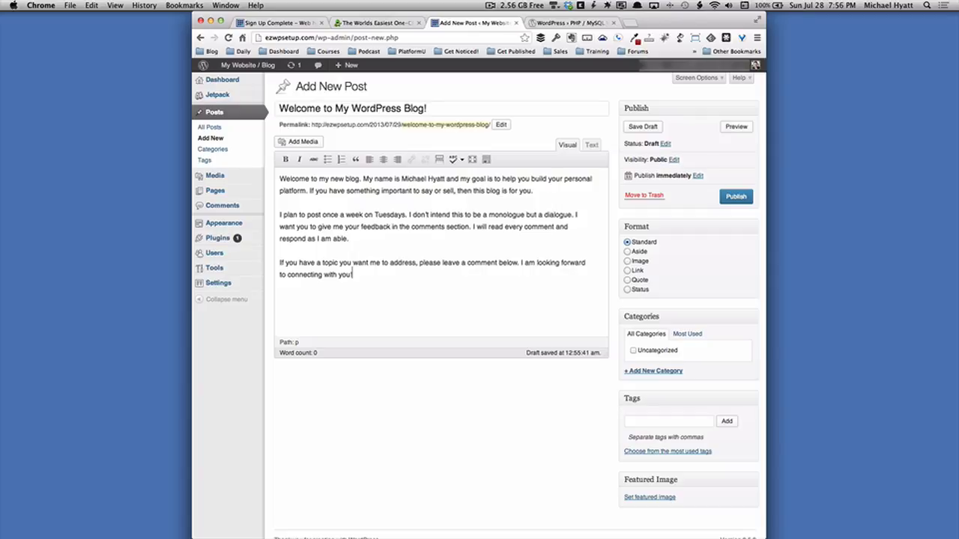
left_click(737, 197)
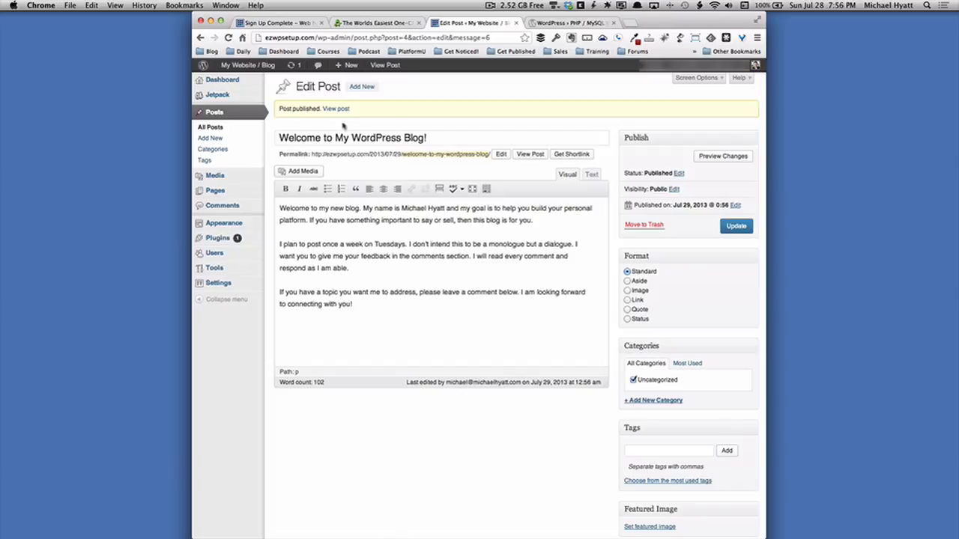
View the published post and bookmark it as 'EZWPSetup.com' in the Blog folder.
left_click(331, 109)
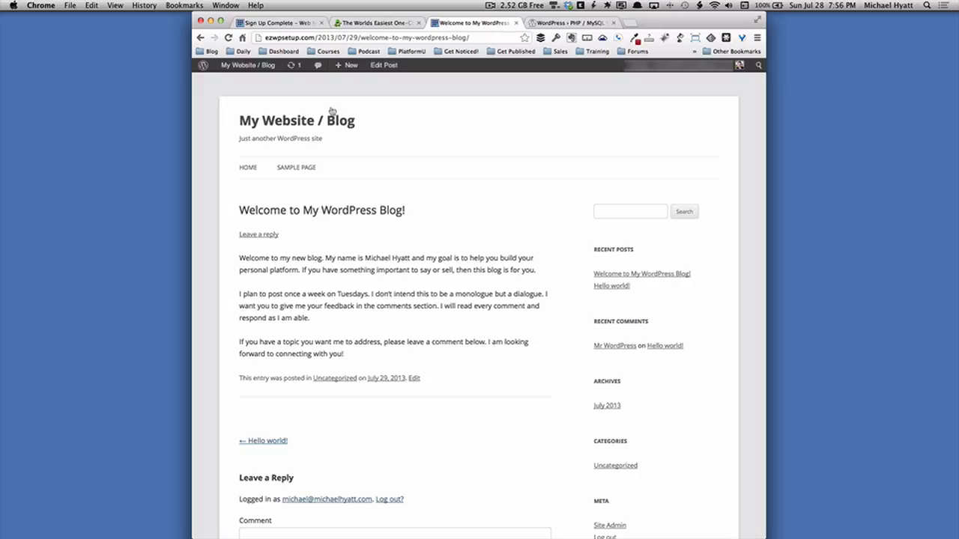
mouse_move(239, 65)
left_click(186, 6)
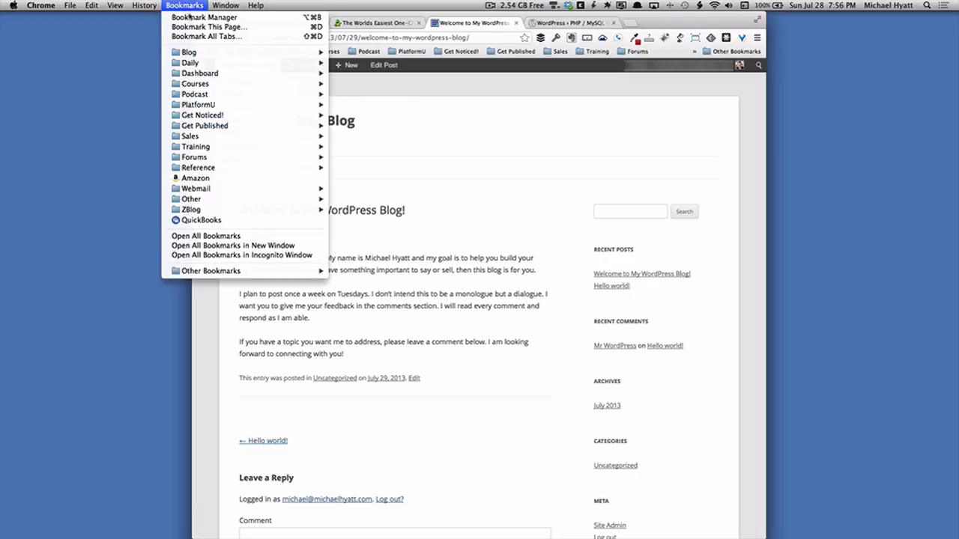
left_click(192, 27)
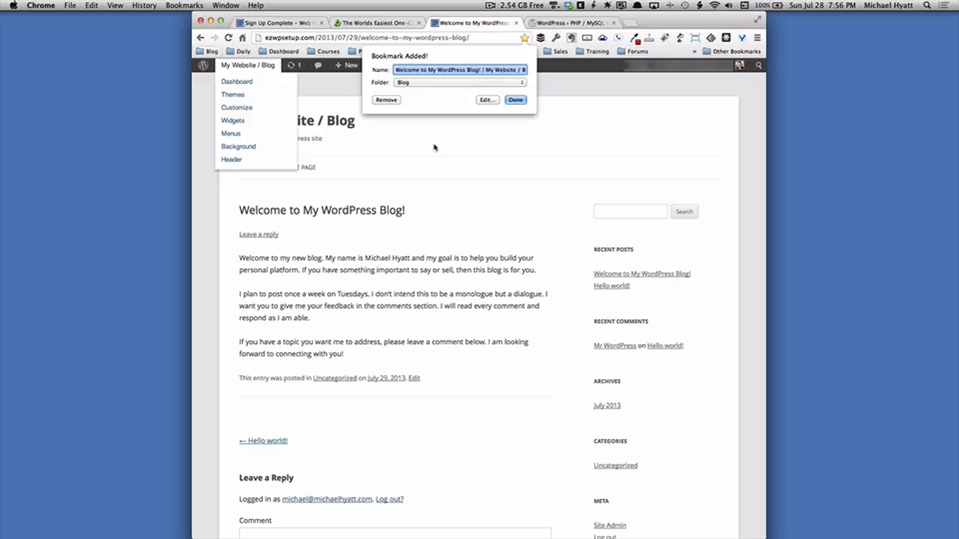
type("EZ")
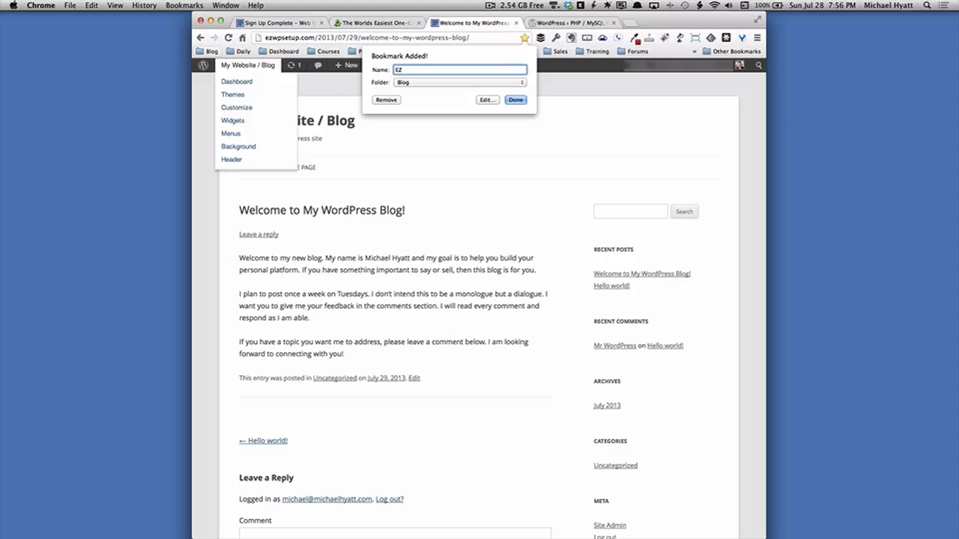
type("WPSetup.com")
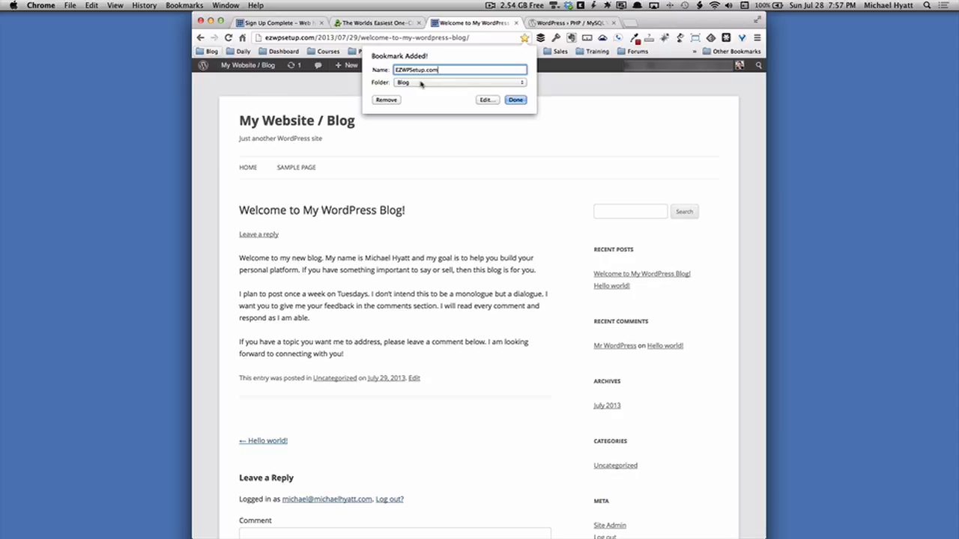
left_click(515, 101)
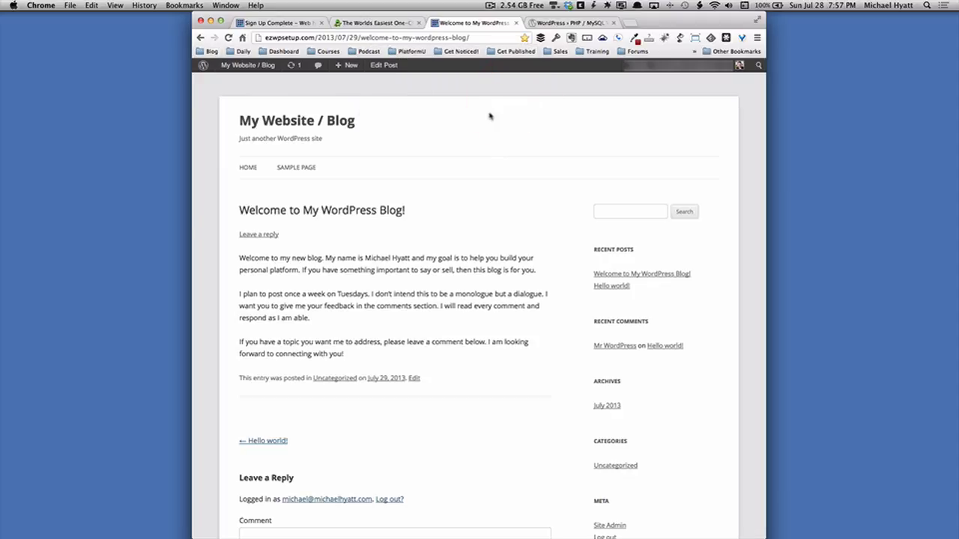
Return to Dashboard > Home and bookmark it as 'EZWPSetup.com - Admin' in the Blog folder.
mouse_move(233, 64)
left_click(200, 37)
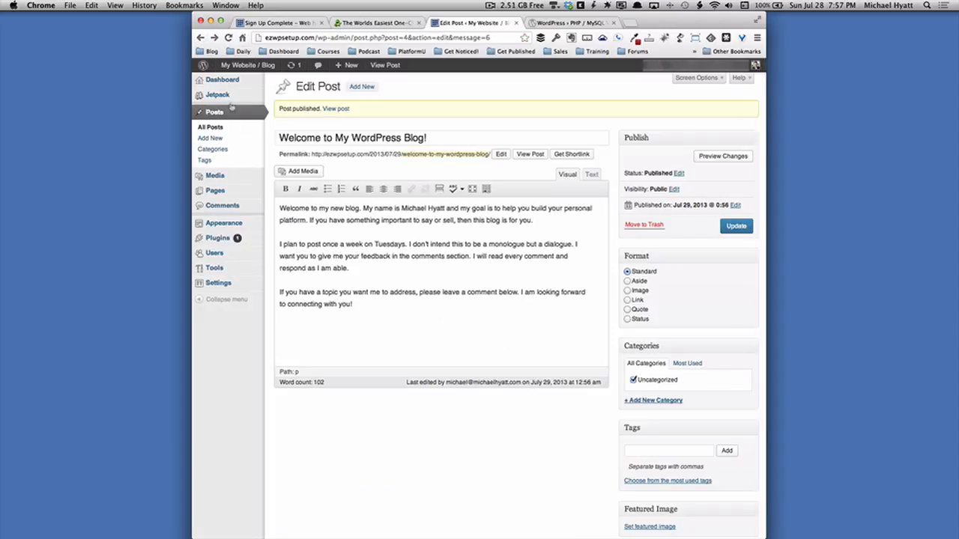
mouse_move(225, 81)
left_click(282, 80)
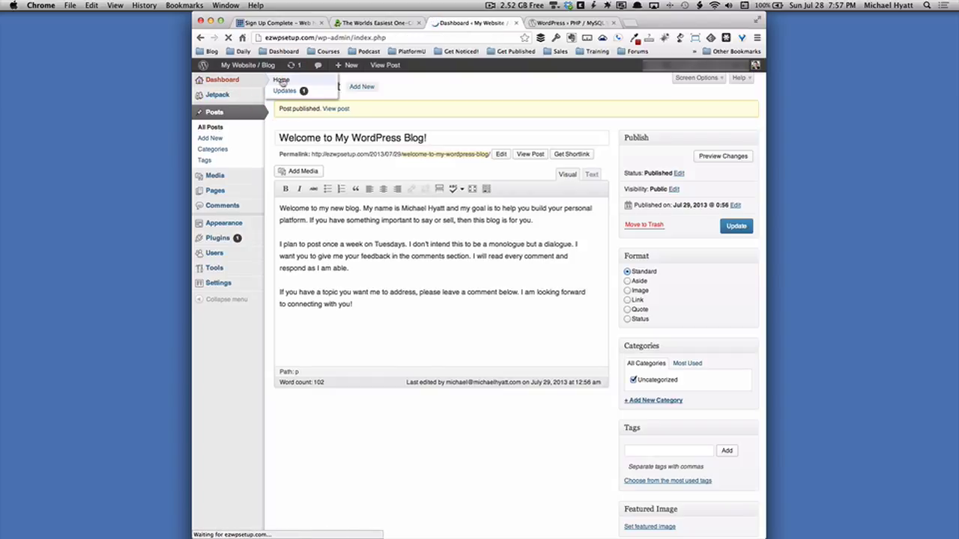
left_click(184, 6)
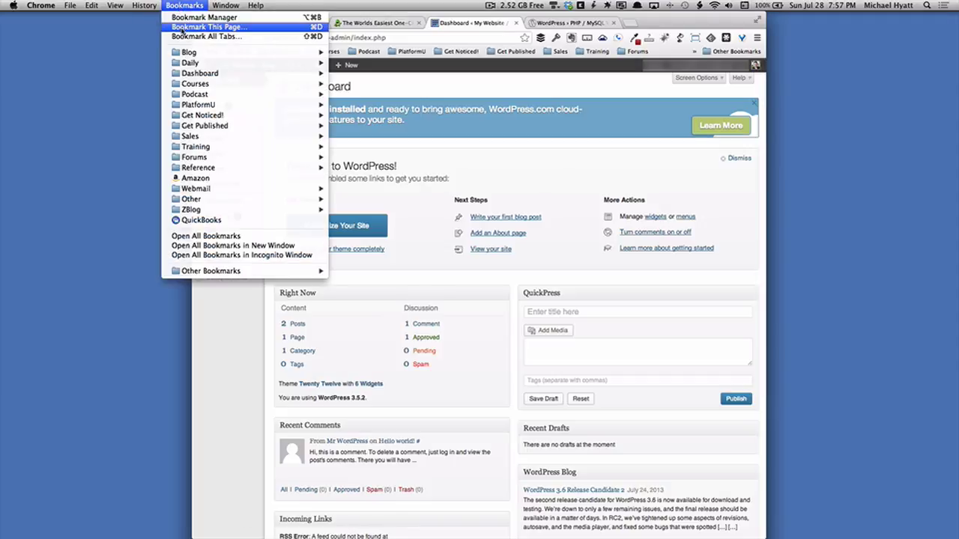
left_click(182, 27)
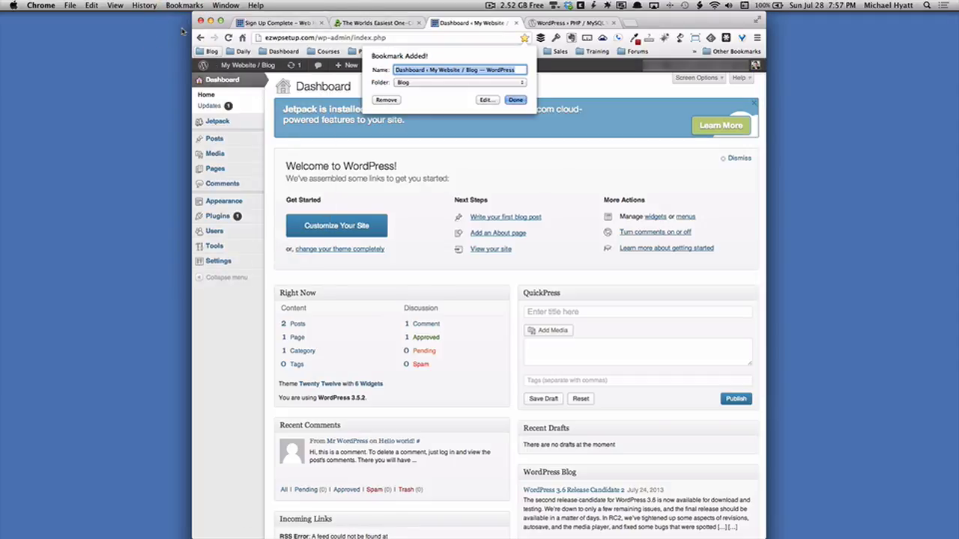
type("E")
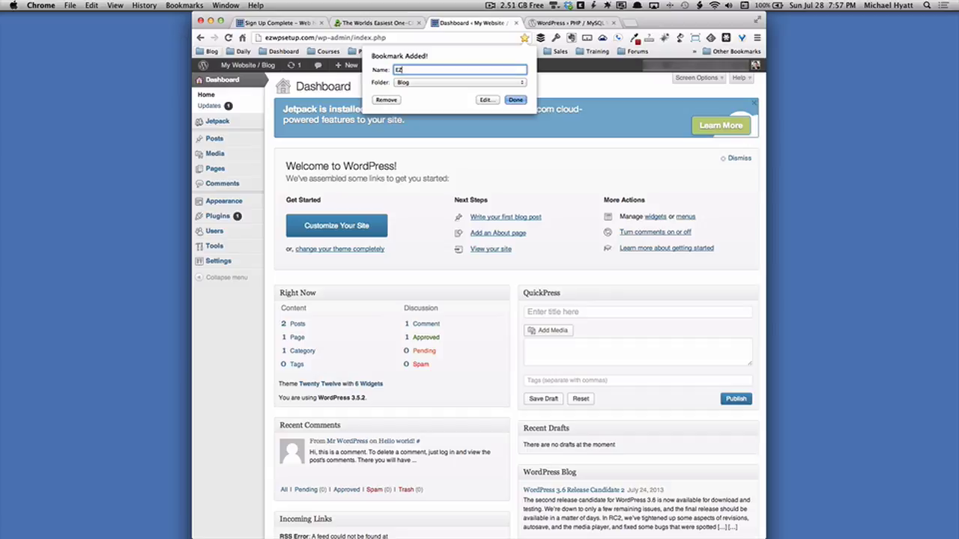
type("ZWPSetup.com - Admin")
left_click(516, 100)
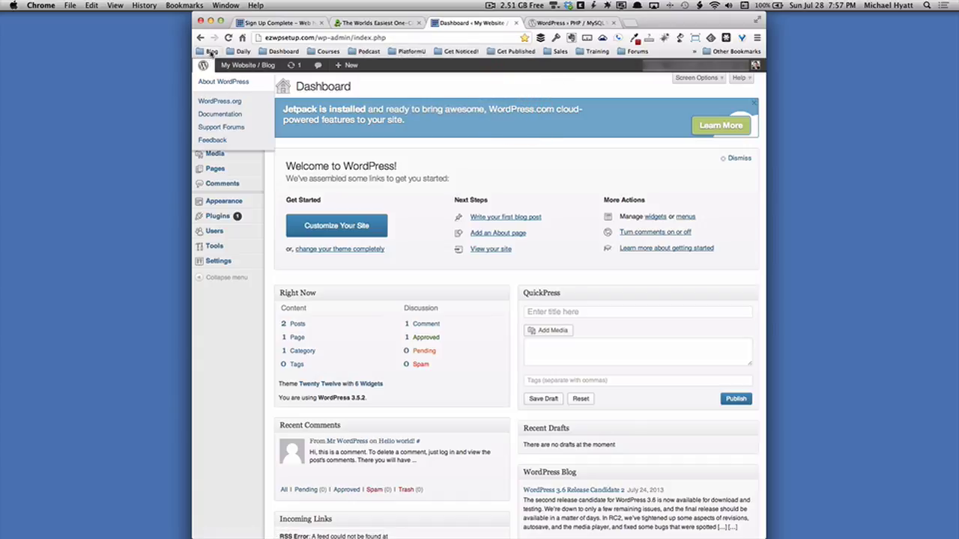
Test the EZWPSetup.com and EZWPSetup.com - Admin bookmarks from the Blog folder.
left_click(211, 52)
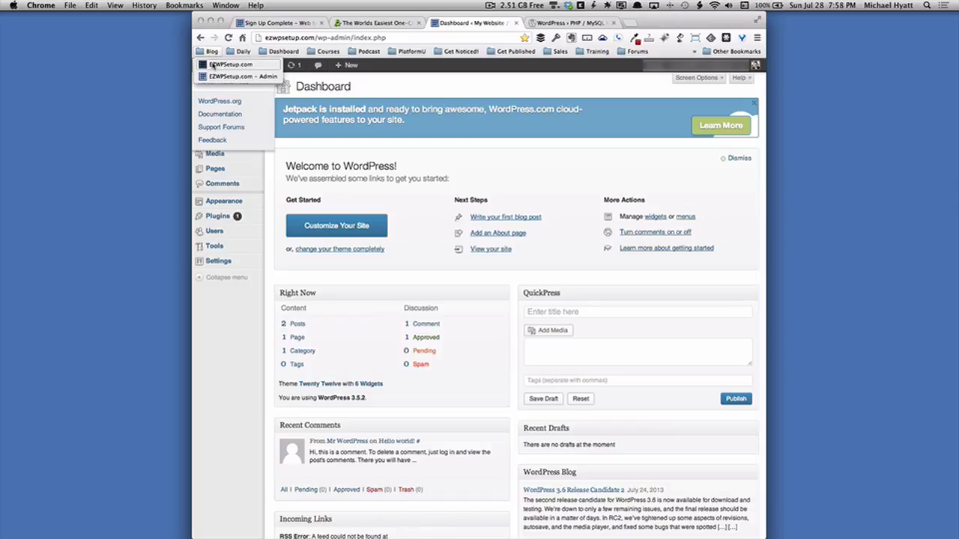
left_click(215, 65)
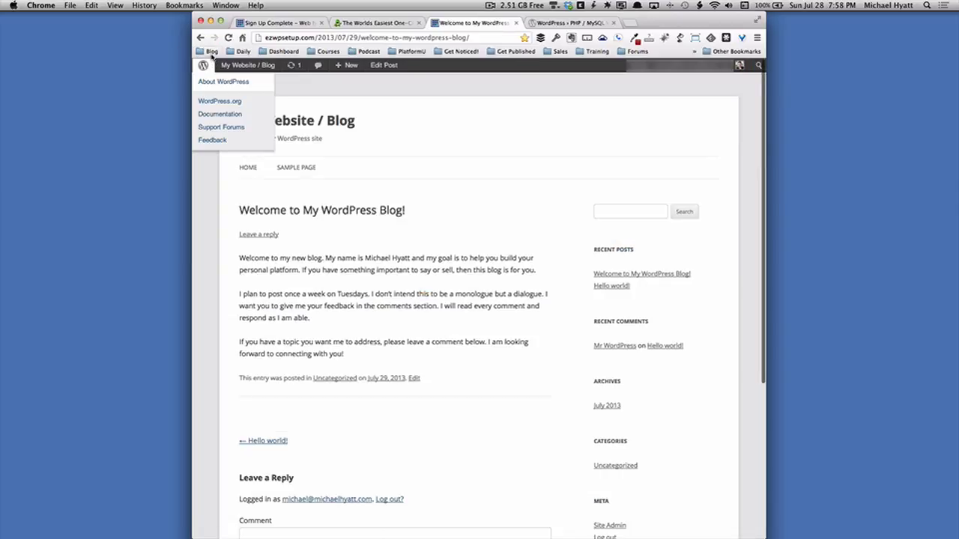
left_click(211, 51)
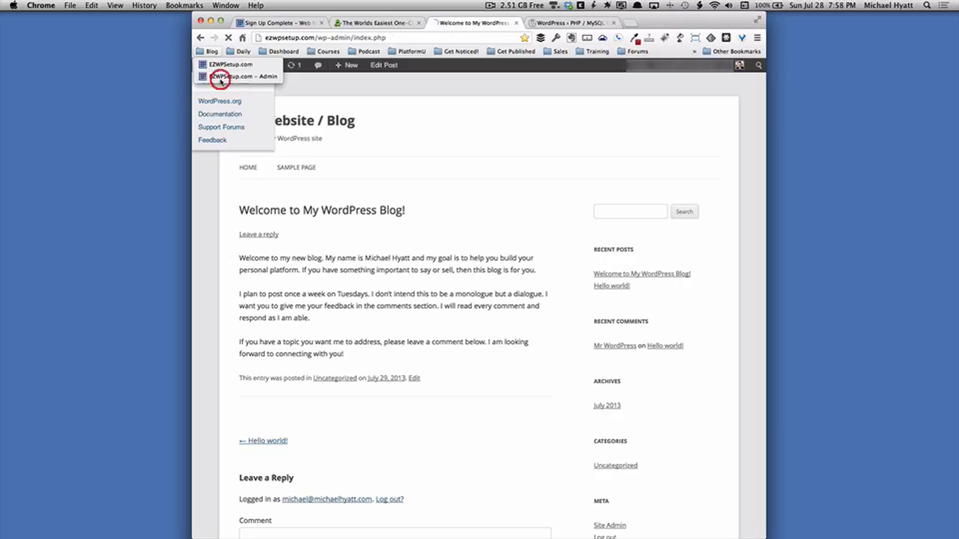
left_click(220, 78)
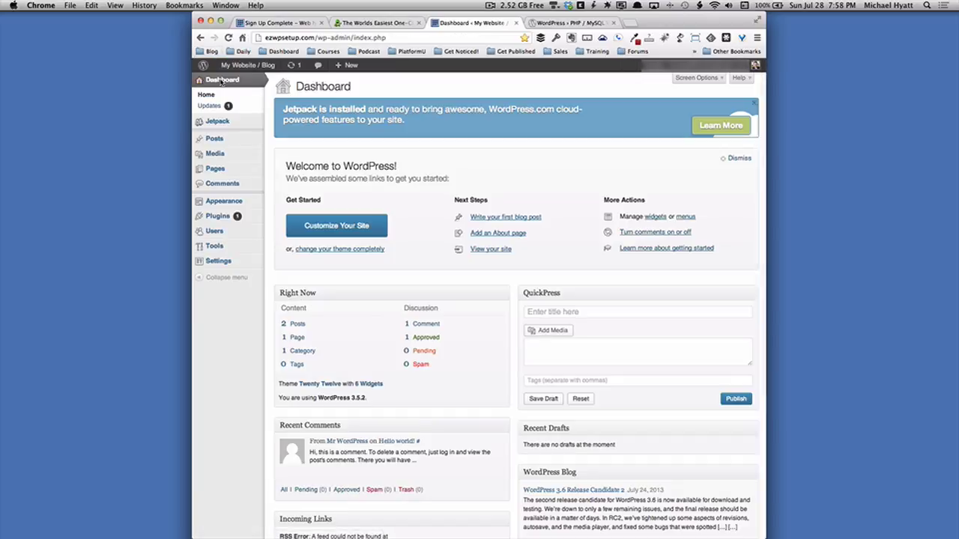